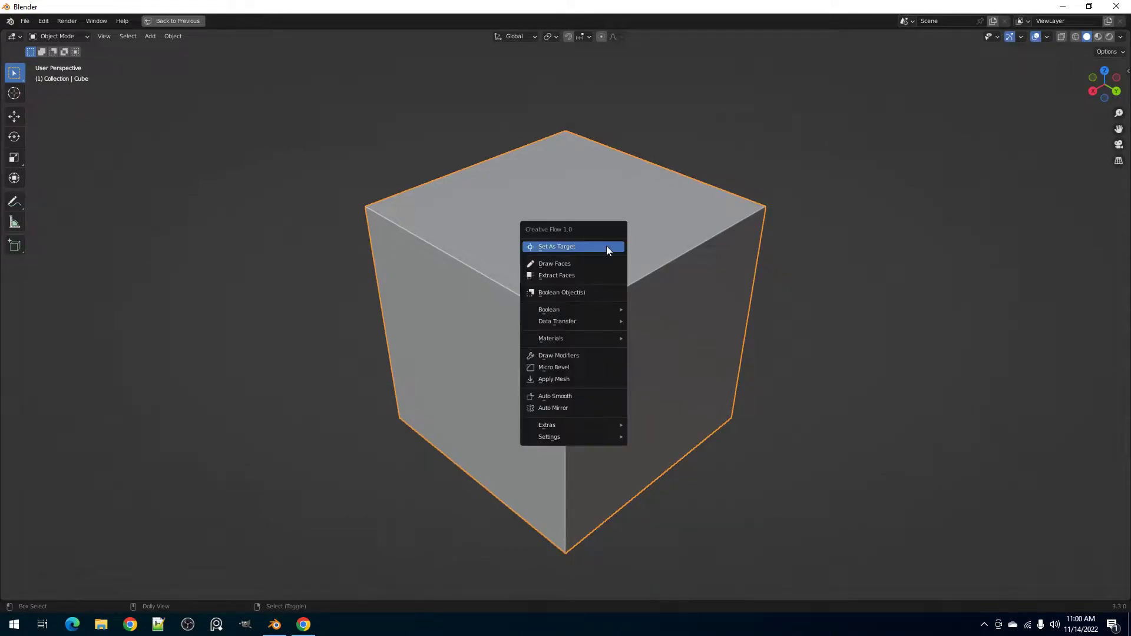
- Show the Creative Flow Boolean submenu over the two notched blocks
{"action": "mouse_move", "coordinate": [598, 309]}
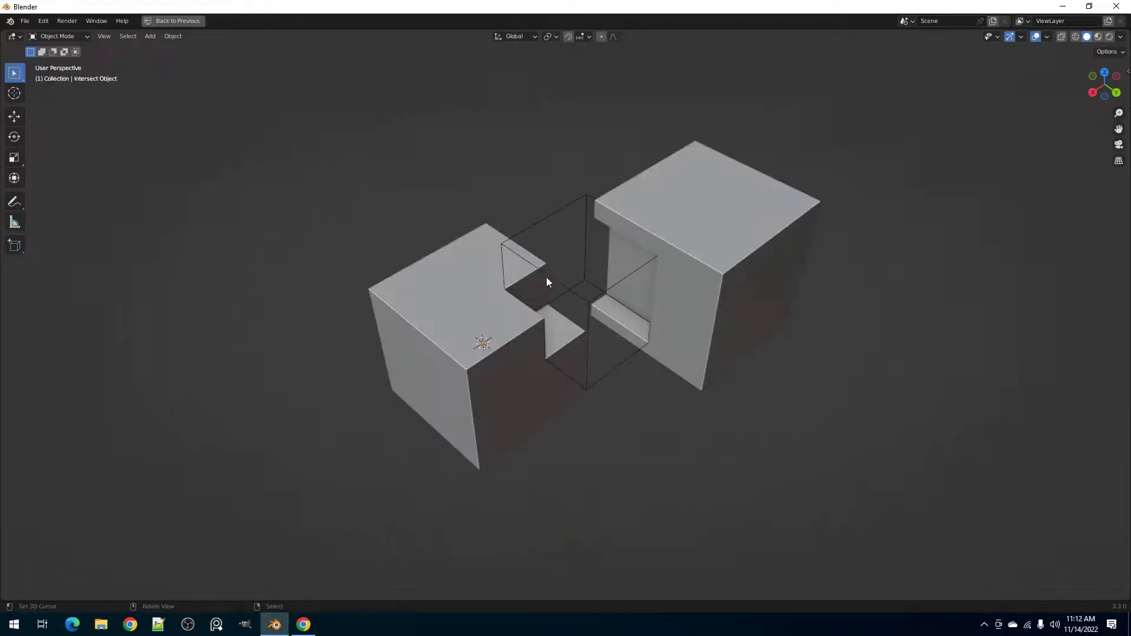
- Try Remove Boolean Object from the Creative Flow Boolean submenu
{"action": "scroll", "coordinate": [577, 285], "scroll_direction": "up", "scroll_amount": 2}
{"action": "key", "text": "shift+q"}
{"action": "mouse_move", "coordinate": [578, 284]}
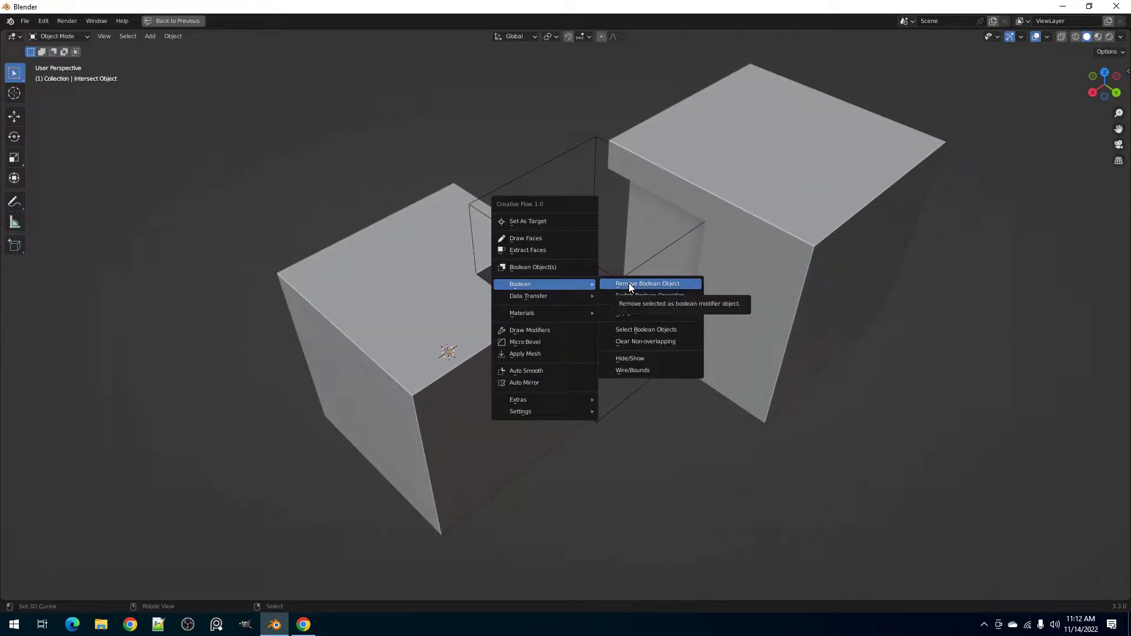
{"action": "left_click", "coordinate": [629, 286]}
- With the Intersect Object selected, remove its boolean from Cube
{"action": "left_click", "coordinate": [589, 272]}
{"action": "key", "text": "q"}
{"action": "mouse_move", "coordinate": [565, 271]}
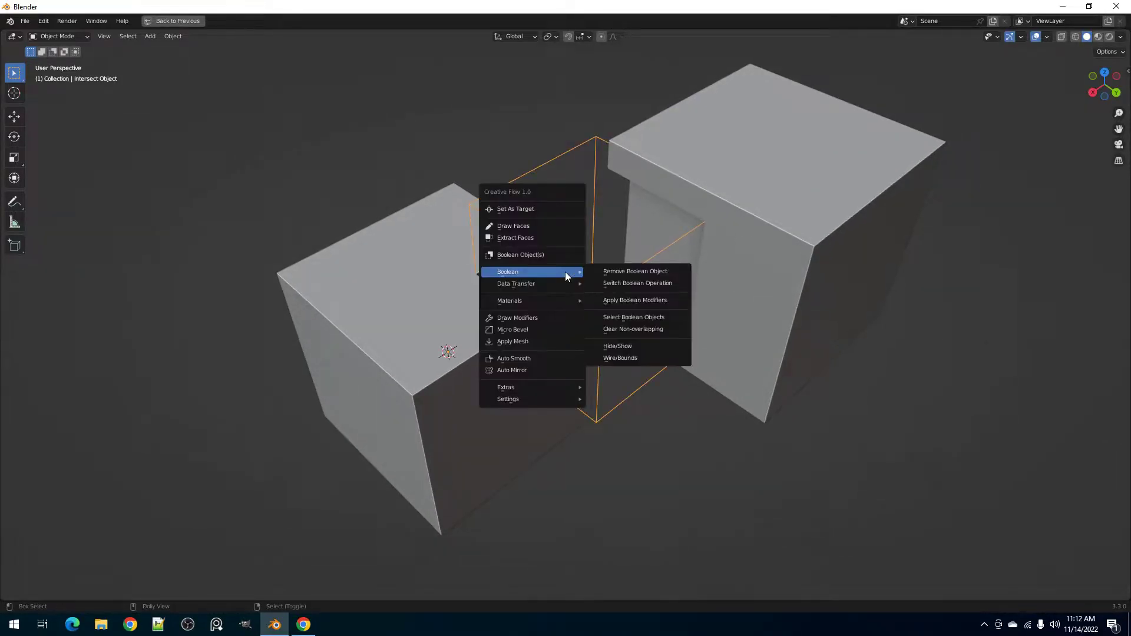
{"action": "left_click", "coordinate": [613, 272]}
{"action": "left_click_drag", "start_coordinate": [614, 273], "coordinate": [663, 305]}
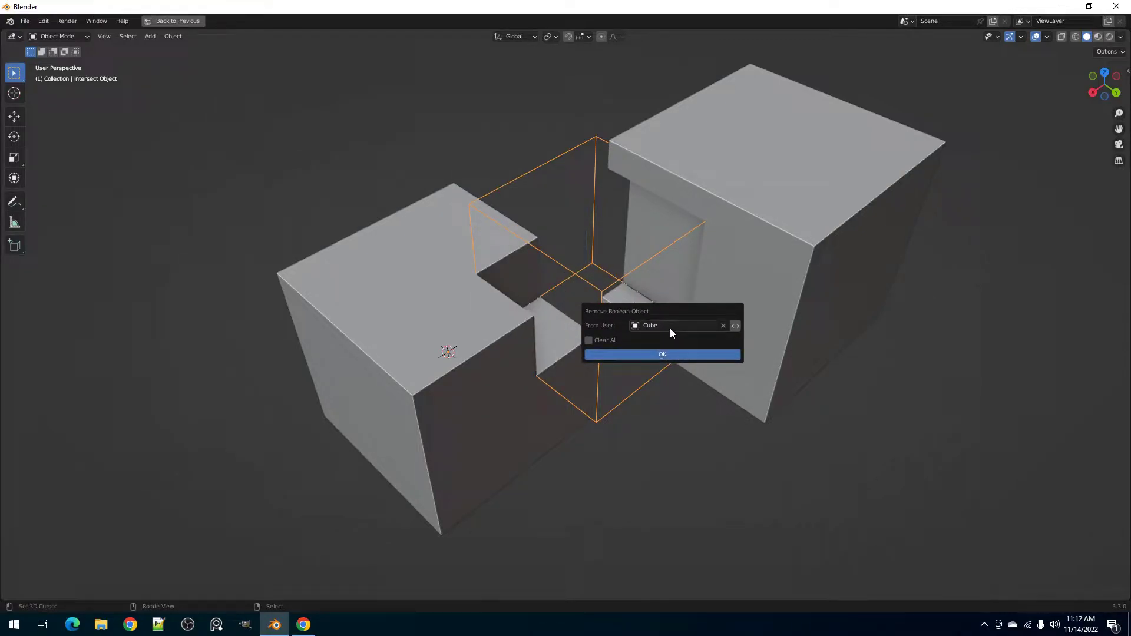
{"action": "left_click", "coordinate": [670, 328]}
{"action": "left_click", "coordinate": [669, 343]}
{"action": "left_click", "coordinate": [669, 354]}
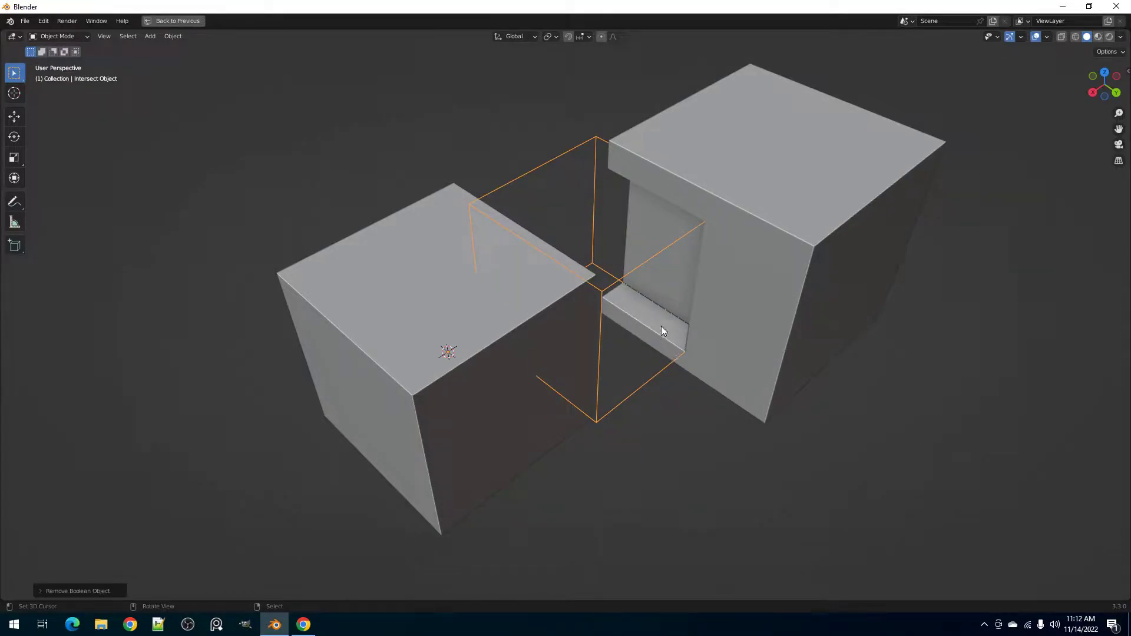
- In the redo panel, toggle swap, then check and uncheck Clear All
{"action": "key", "text": "F9"}
{"action": "left_click", "coordinate": [832, 345]}
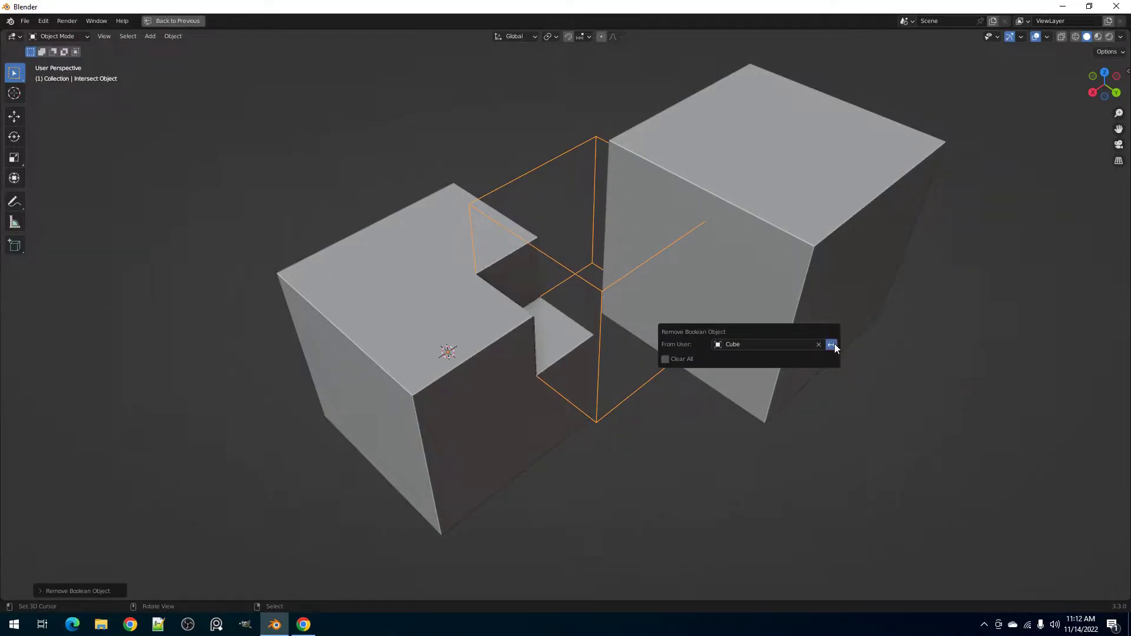
{"action": "left_click", "coordinate": [628, 359]}
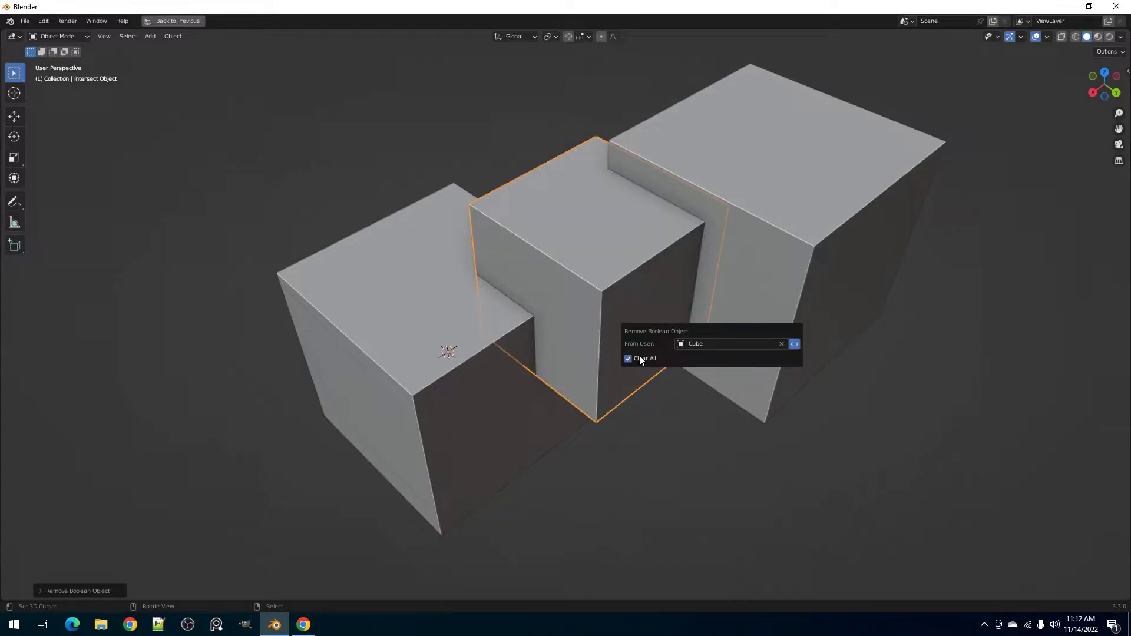
{"action": "left_click", "coordinate": [645, 360]}
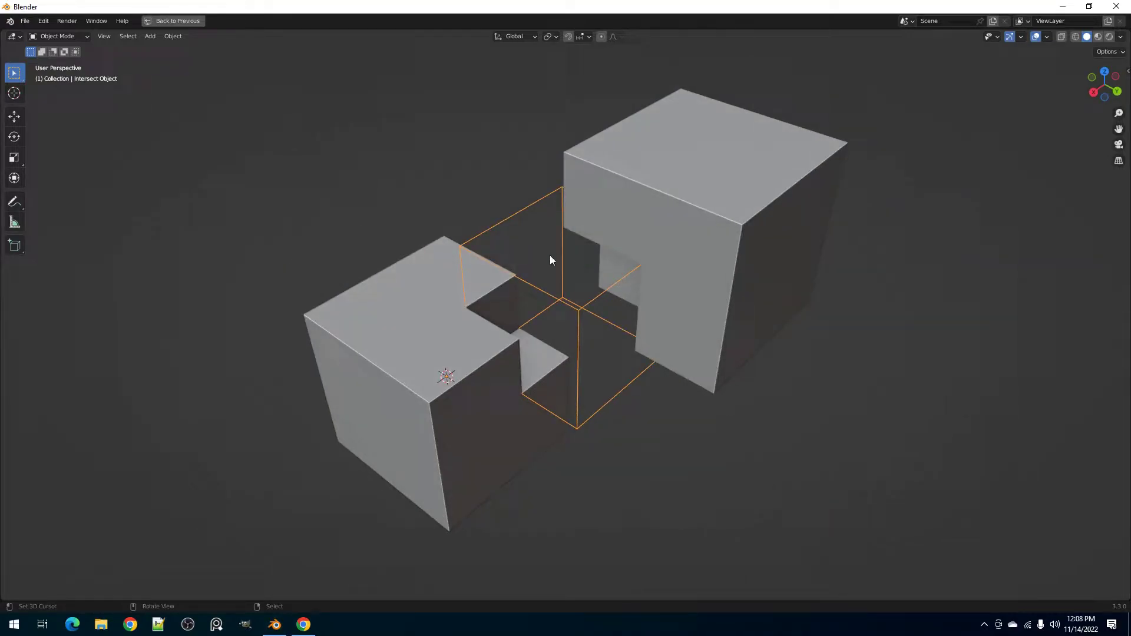
- Run Switch Boolean Operation and try Add, Intersect and Slice with Exact solver, back to Cut
{"action": "right_click", "coordinate": [550, 255]}
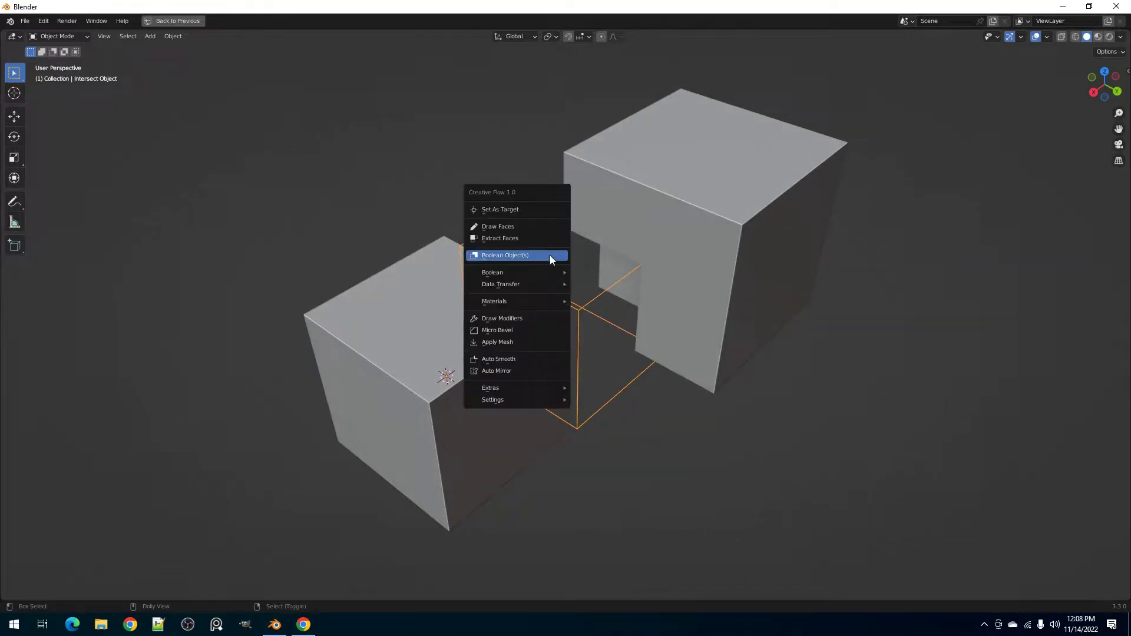
{"action": "mouse_move", "coordinate": [523, 277]}
{"action": "left_click", "coordinate": [589, 280]}
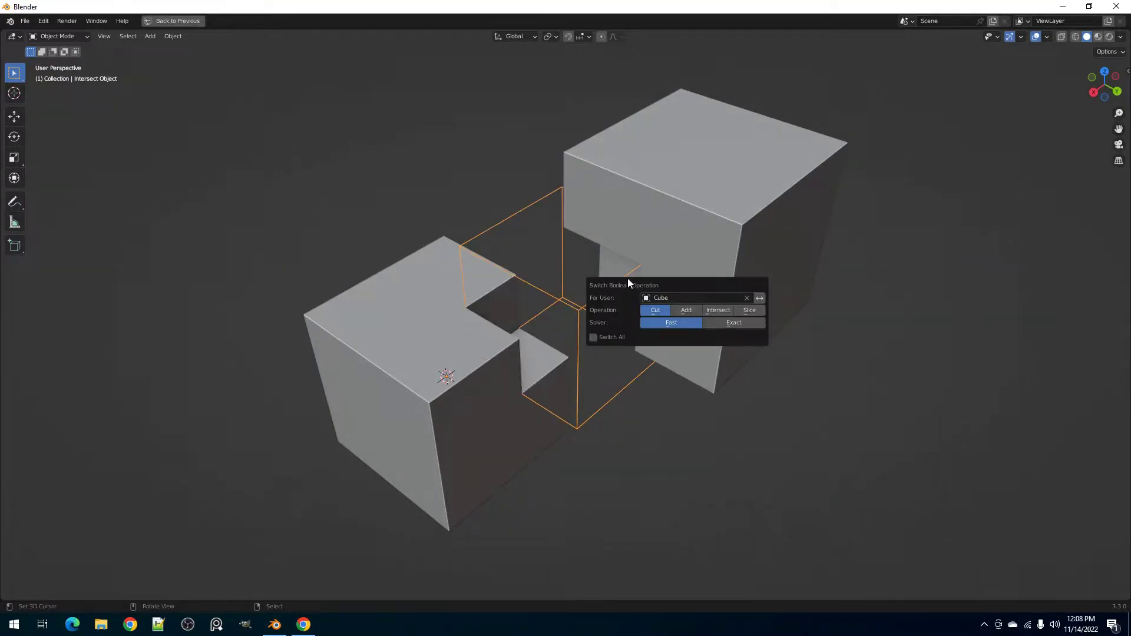
{"action": "left_click_drag", "start_coordinate": [627, 283], "coordinate": [697, 296]}
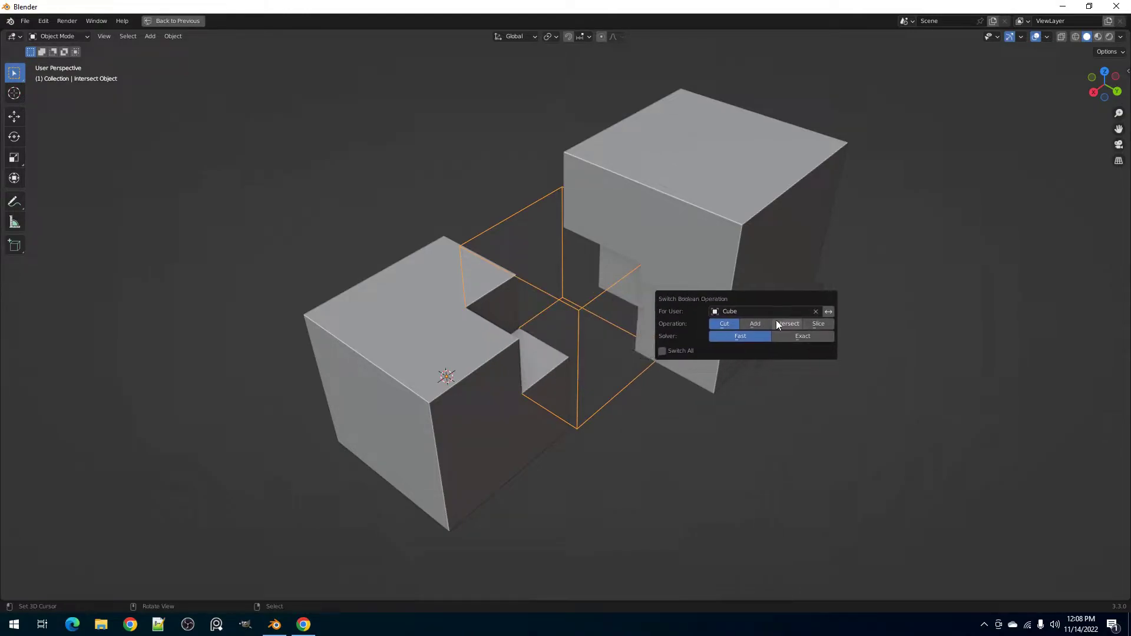
{"action": "left_click", "coordinate": [757, 324]}
{"action": "left_click", "coordinate": [784, 324]}
{"action": "left_click", "coordinate": [819, 324]}
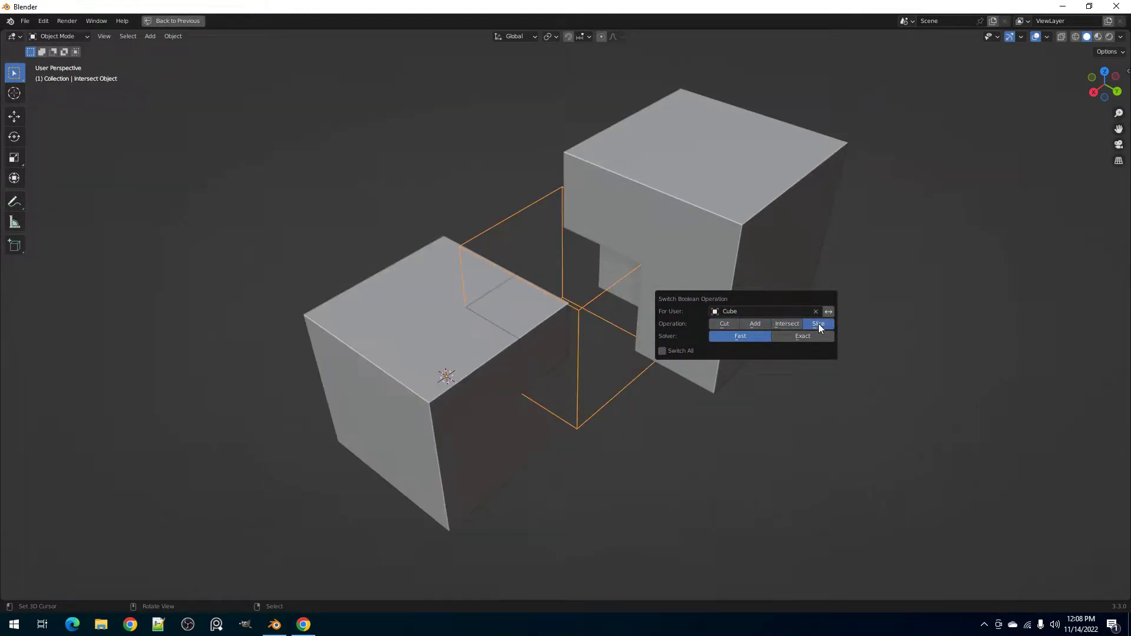
{"action": "left_click", "coordinate": [815, 336]}
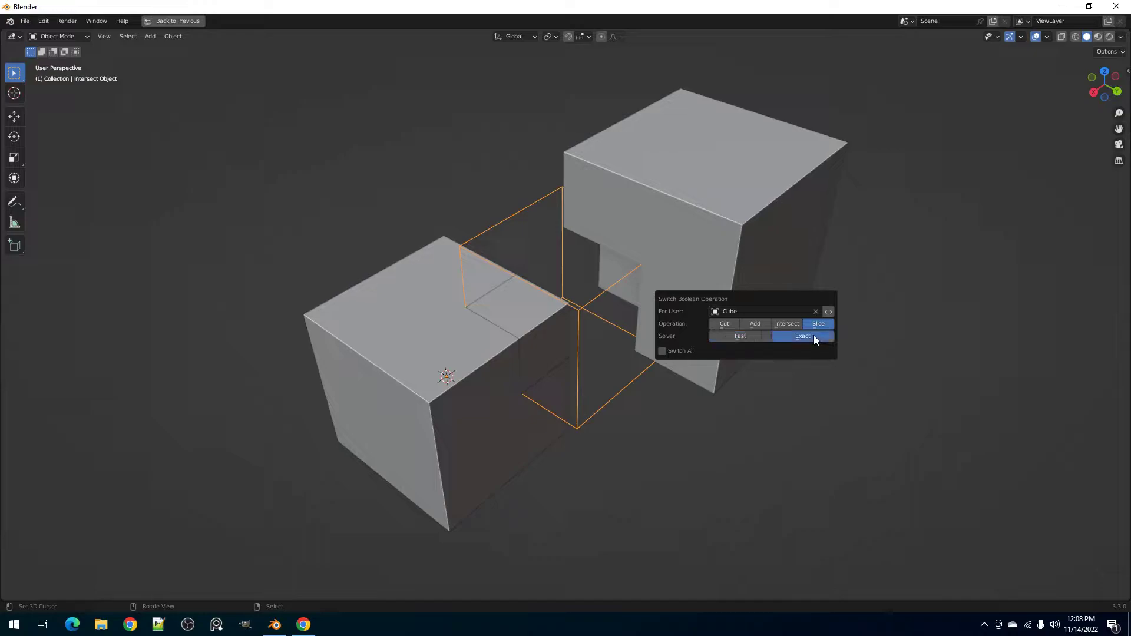
{"action": "left_click", "coordinate": [726, 324]}
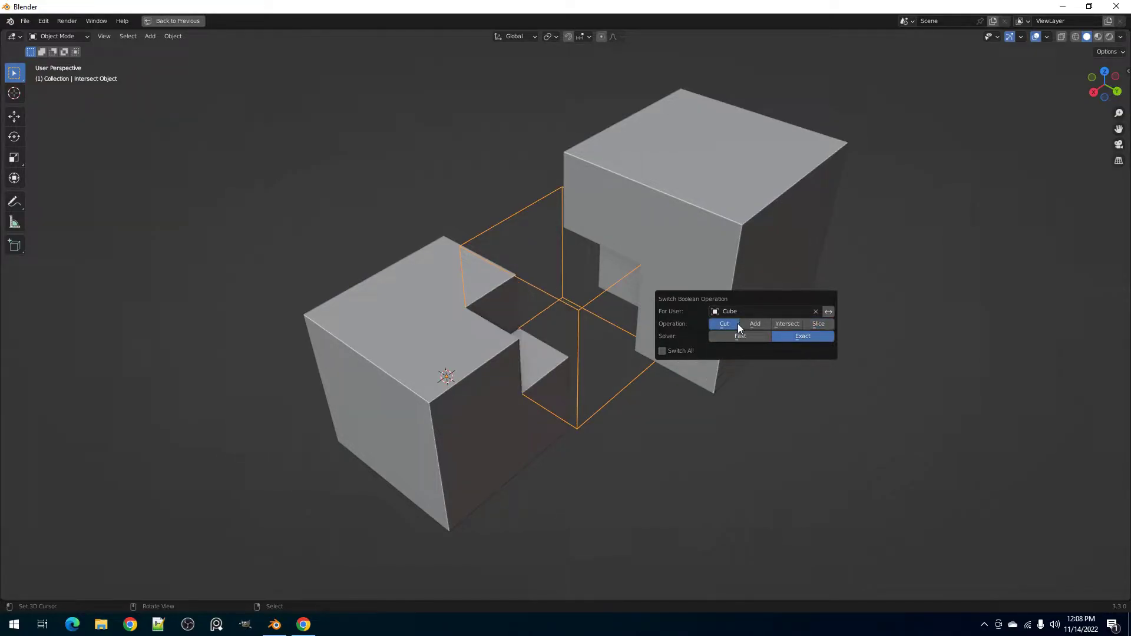
- Cycle the operations again, toggling the target swap and Switch All, ending on Cut
{"action": "left_click", "coordinate": [759, 325]}
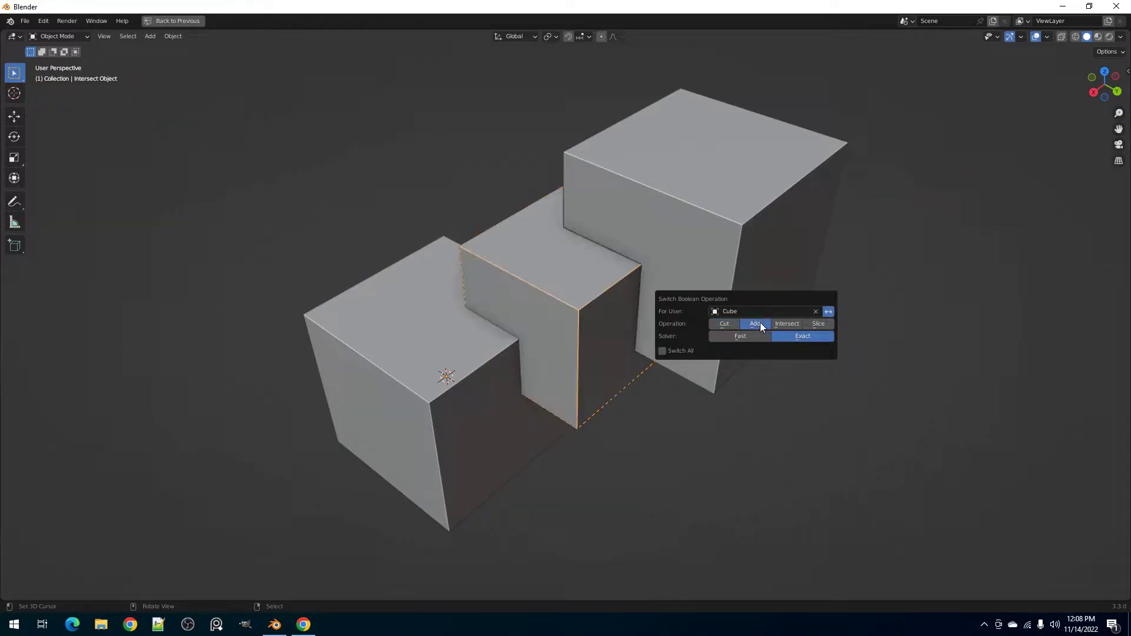
{"action": "left_click", "coordinate": [793, 323]}
{"action": "left_click", "coordinate": [829, 312]}
{"action": "left_click", "coordinate": [829, 311]}
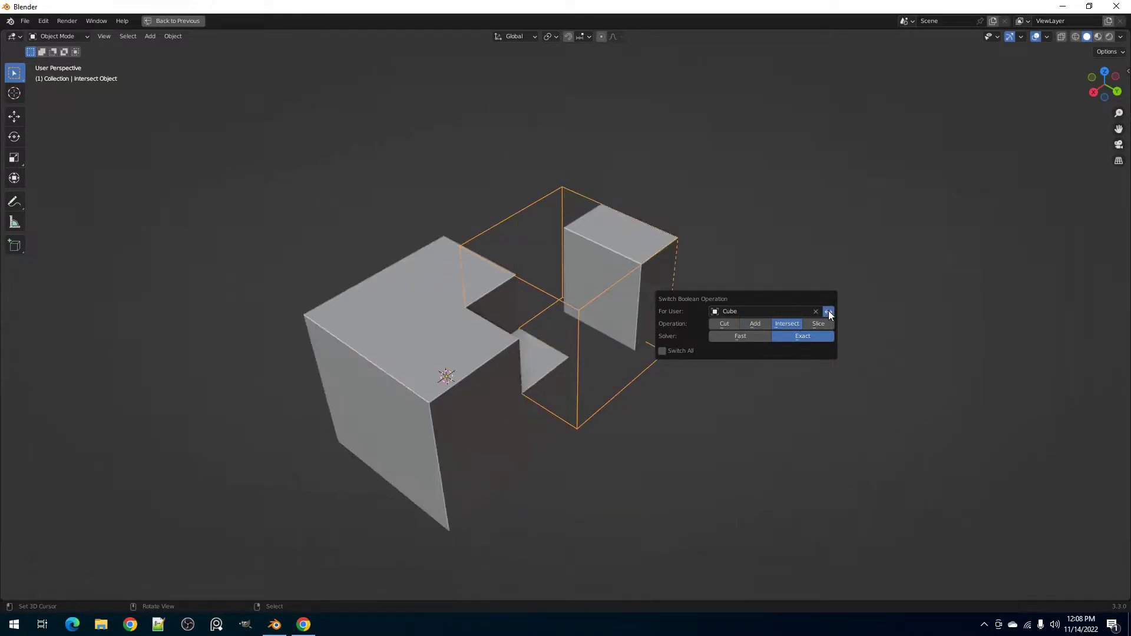
{"action": "left_click", "coordinate": [828, 312]}
{"action": "left_click", "coordinate": [829, 309]}
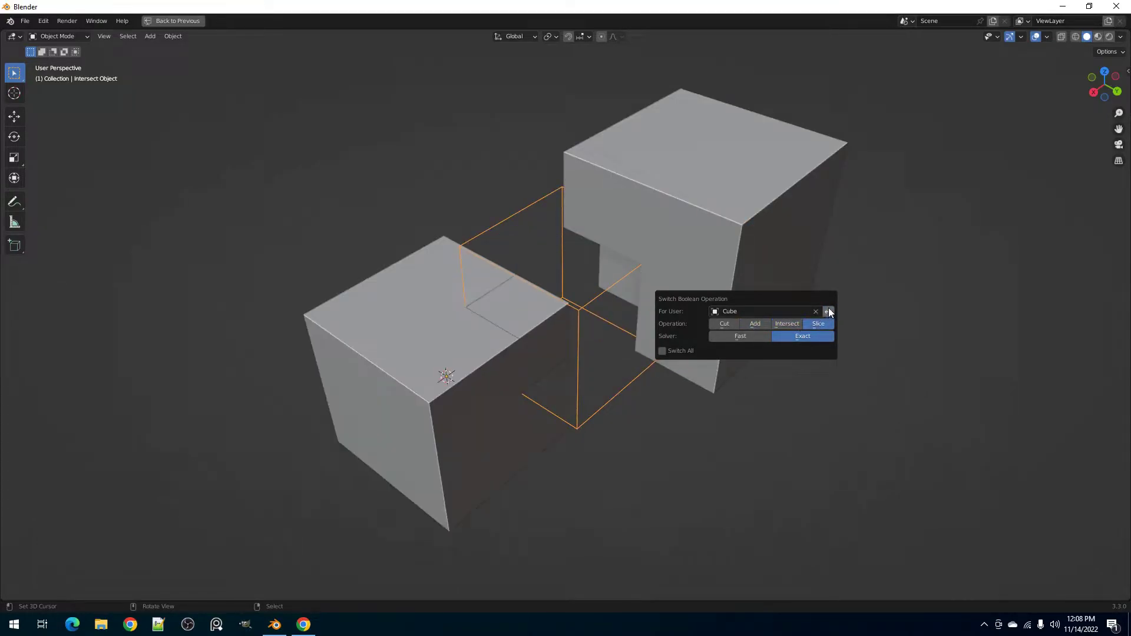
{"action": "left_click", "coordinate": [794, 323]}
{"action": "left_click", "coordinate": [677, 350]}
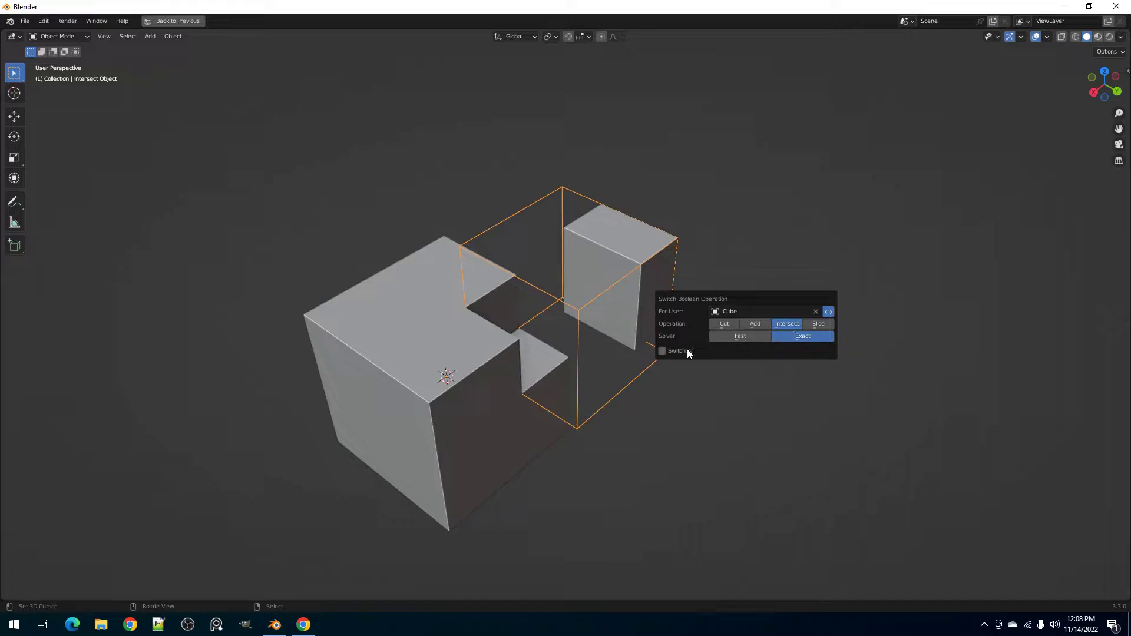
{"action": "left_click", "coordinate": [814, 324]}
{"action": "left_click", "coordinate": [744, 323]}
{"action": "left_click", "coordinate": [718, 325]}
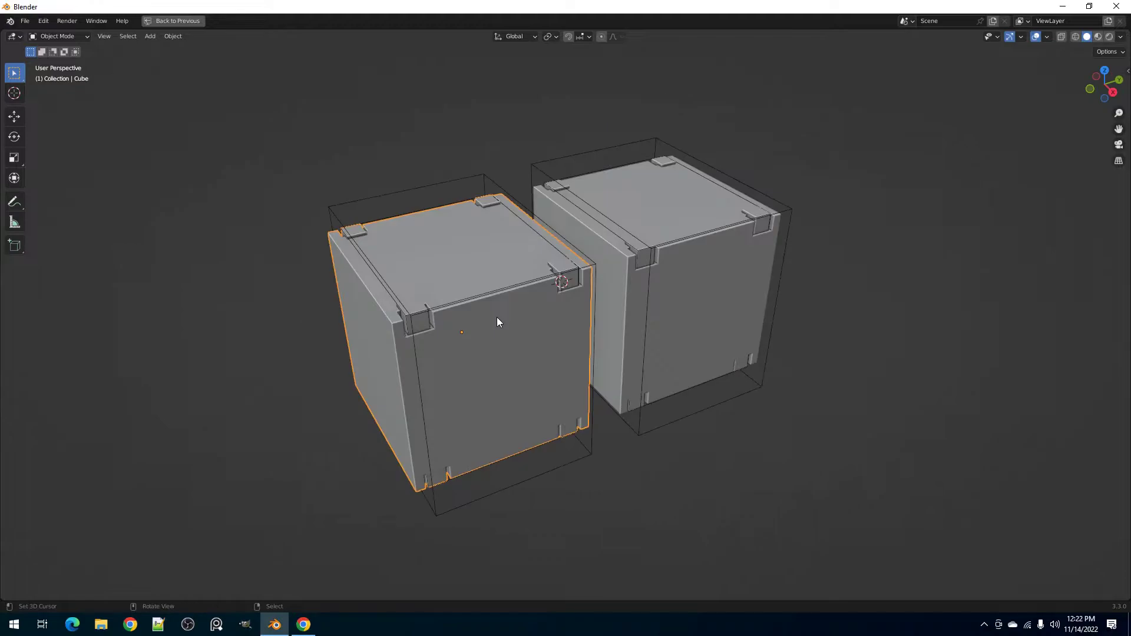
- Apply the boolean modifiers on the left container
{"action": "key", "text": "q"}
{"action": "mouse_move", "coordinate": [497, 317]}
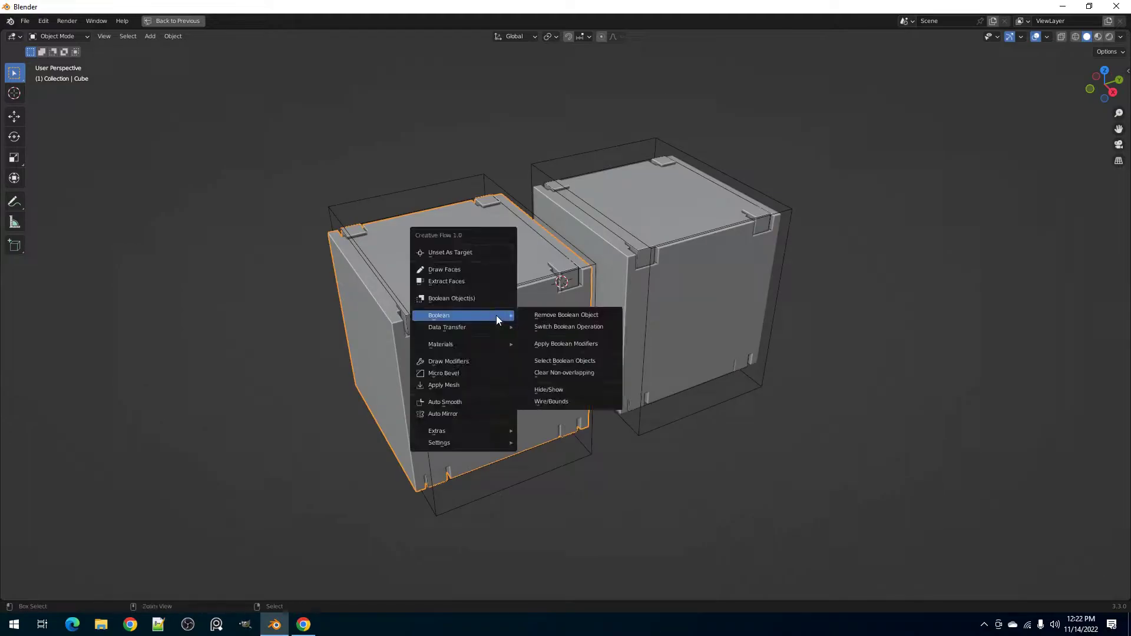
{"action": "left_click", "coordinate": [561, 345]}
- Select both containers and inspect their meshes in Edit Mode
{"action": "left_click", "coordinate": [702, 304]}
{"action": "left_click", "coordinate": [571, 330], "text": "shift"}
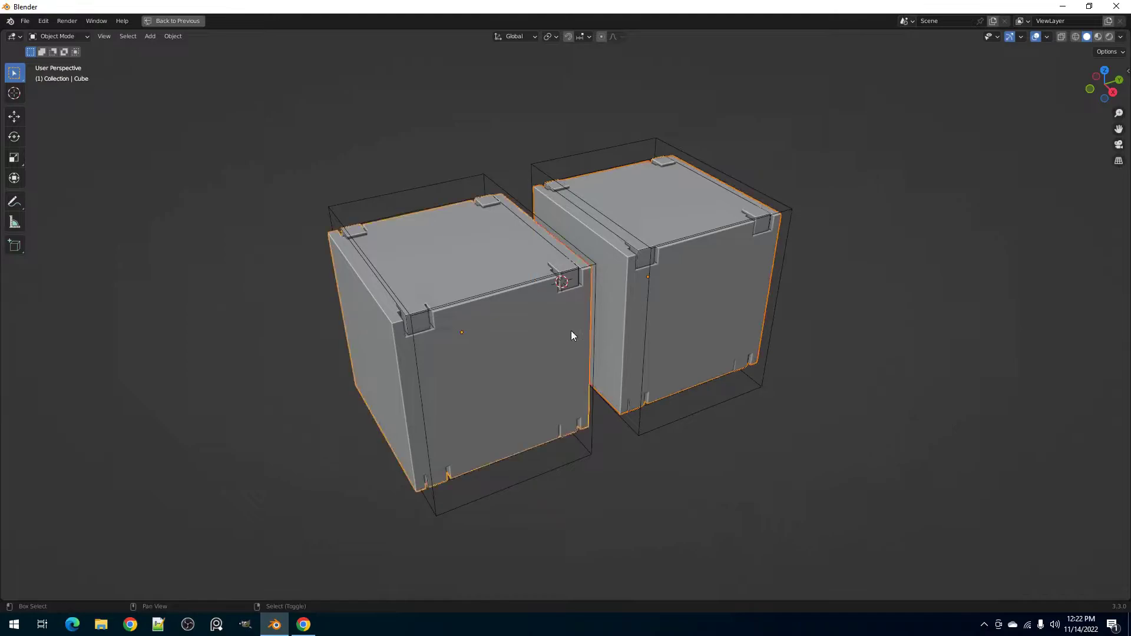
{"action": "key", "text": "Tab"}
{"action": "mouse_move", "coordinate": [620, 332]}
{"action": "middle_mouse_down"}
{"action": "mouse_move", "coordinate": [725, 330]}
{"action": "mouse_move", "coordinate": [662, 324]}
{"action": "middle_mouse_up"}
{"action": "key", "text": "Tab"}
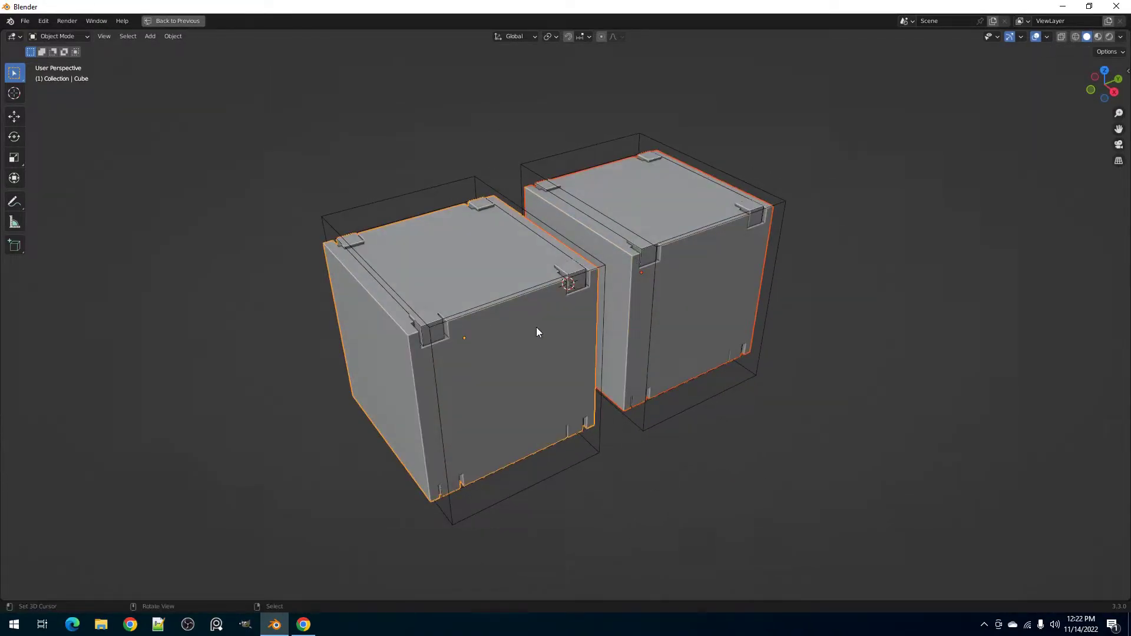
- Select the containers' cutter children and apply the boolean modifiers on both
{"action": "key", "text": "shift+g"}
{"action": "left_click", "coordinate": [571, 317]}
{"action": "key", "text": "shift+w"}
{"action": "mouse_move", "coordinate": [568, 294]}
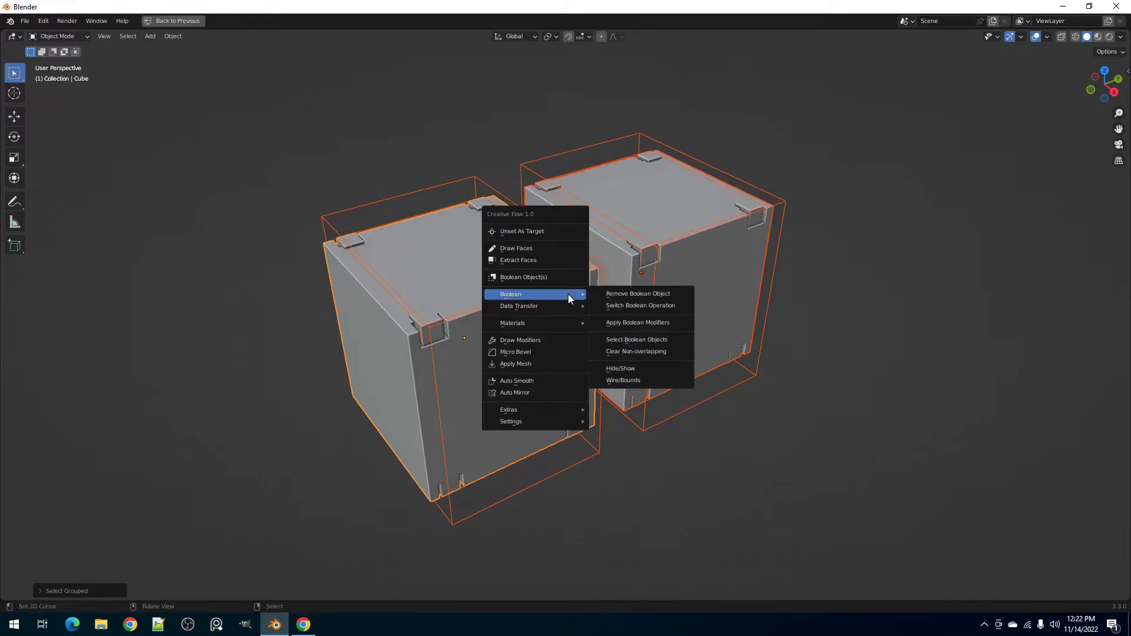
{"action": "left_click", "coordinate": [635, 323]}
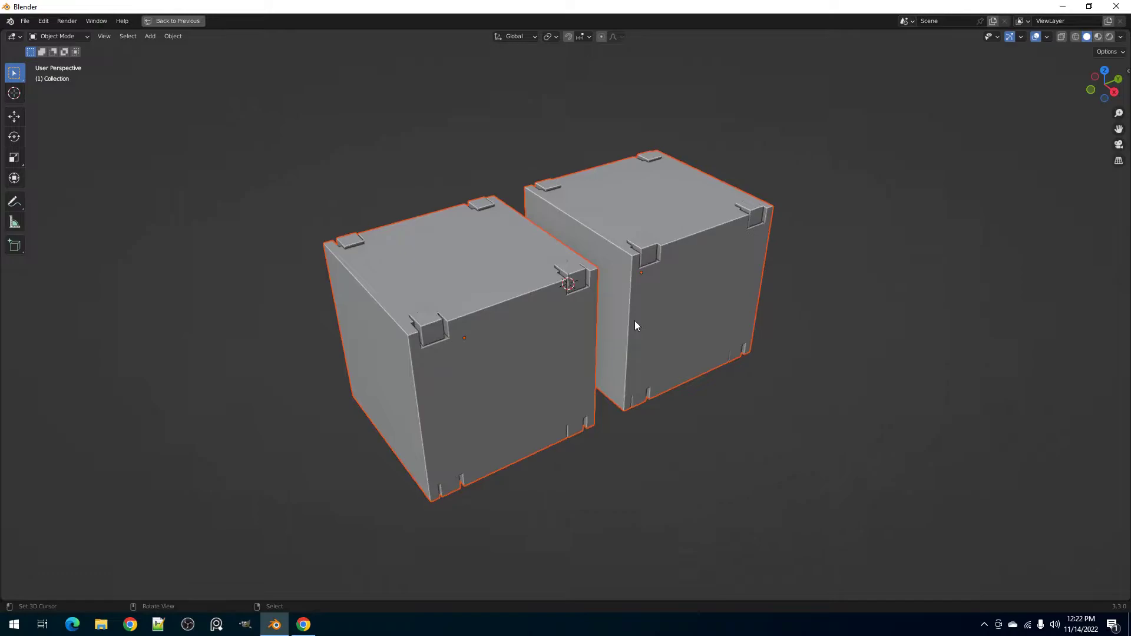
{"action": "middle_click_drag", "start_coordinate": [635, 321], "coordinate": [635, 337]}
{"action": "scroll", "coordinate": [632, 336], "scroll_direction": "up", "scroll_amount": 1}
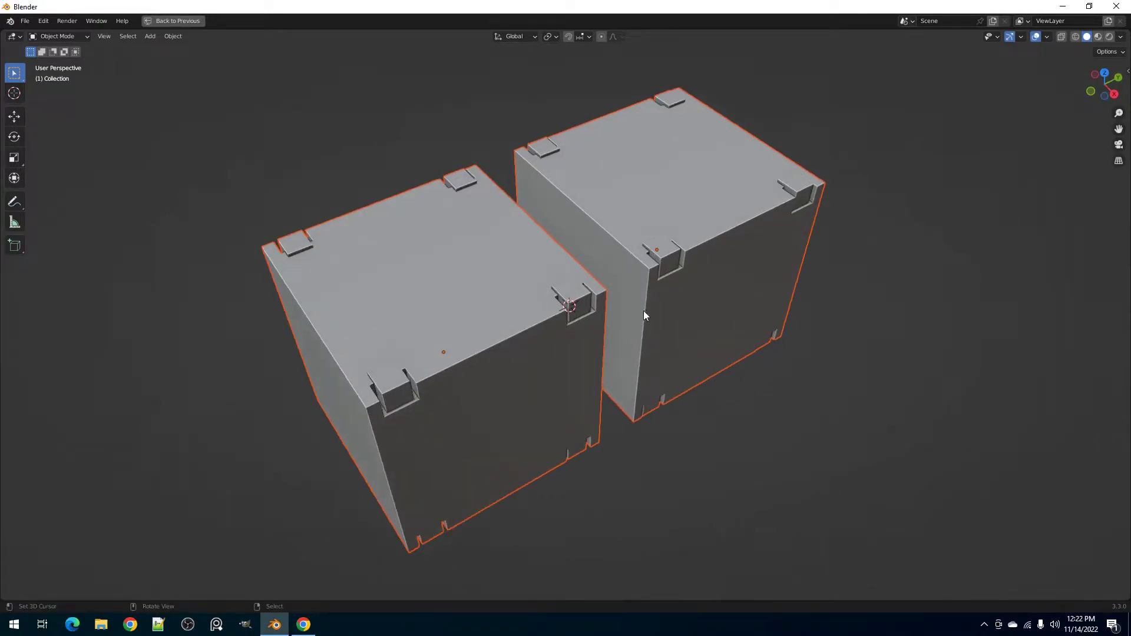
- Check the meshes in Edit Mode, then orbit around the shipping container and its cutters
{"action": "key", "text": "Tab"}
{"action": "key", "text": "alt+a"}
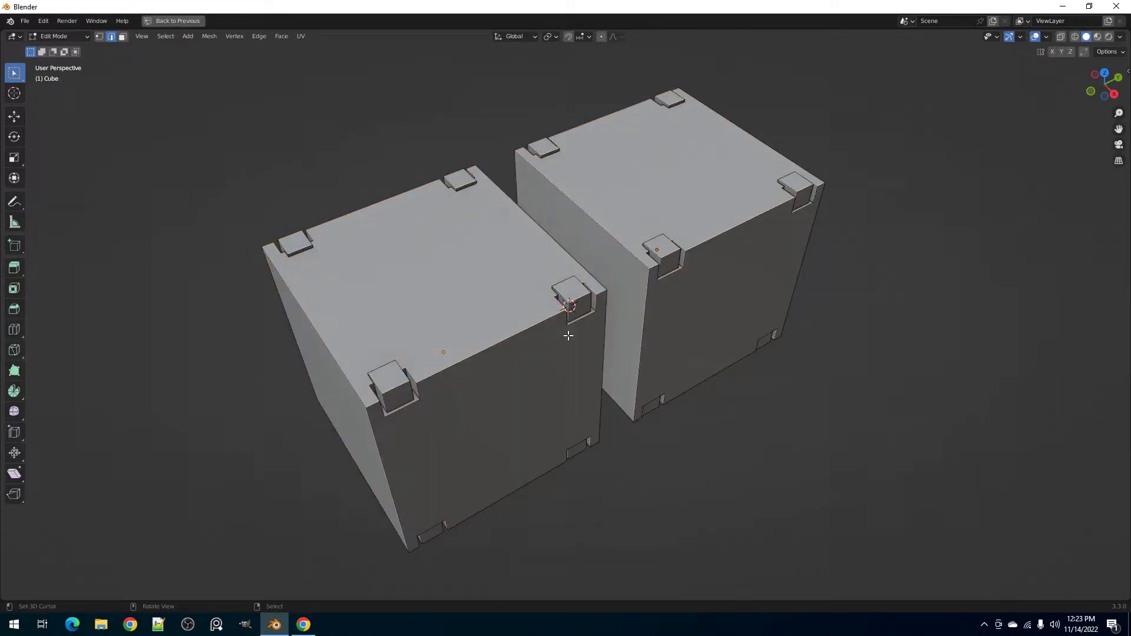
{"action": "key", "text": "1"}
{"action": "middle_click_drag", "start_coordinate": [568, 335], "coordinate": [661, 317]}
{"action": "key", "text": "Tab"}
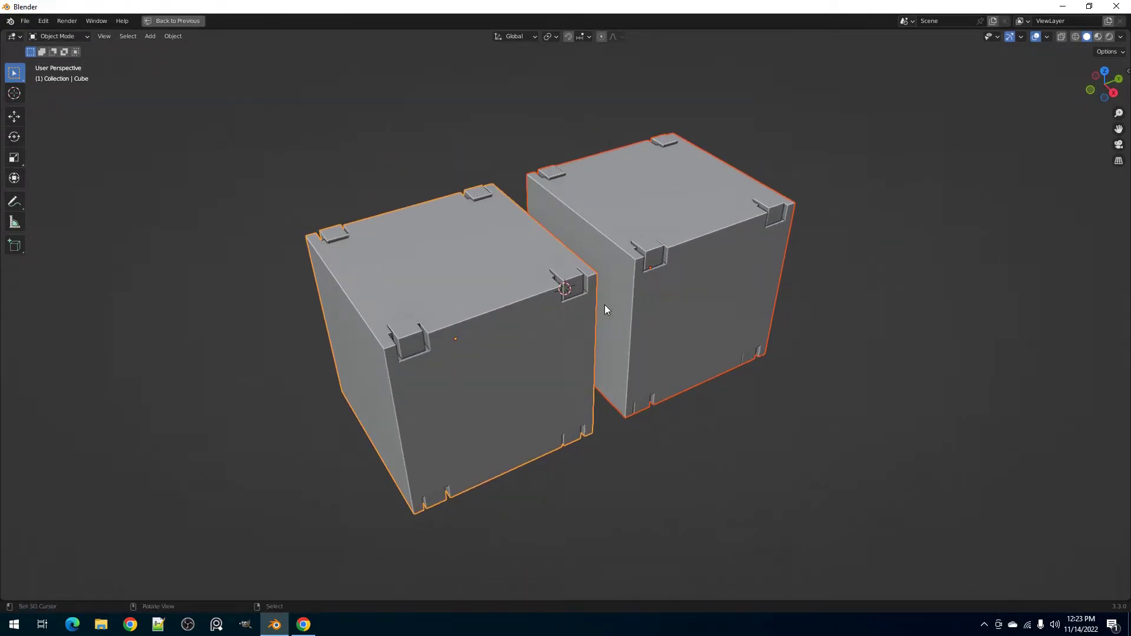
{"action": "key", "text": "alt"}
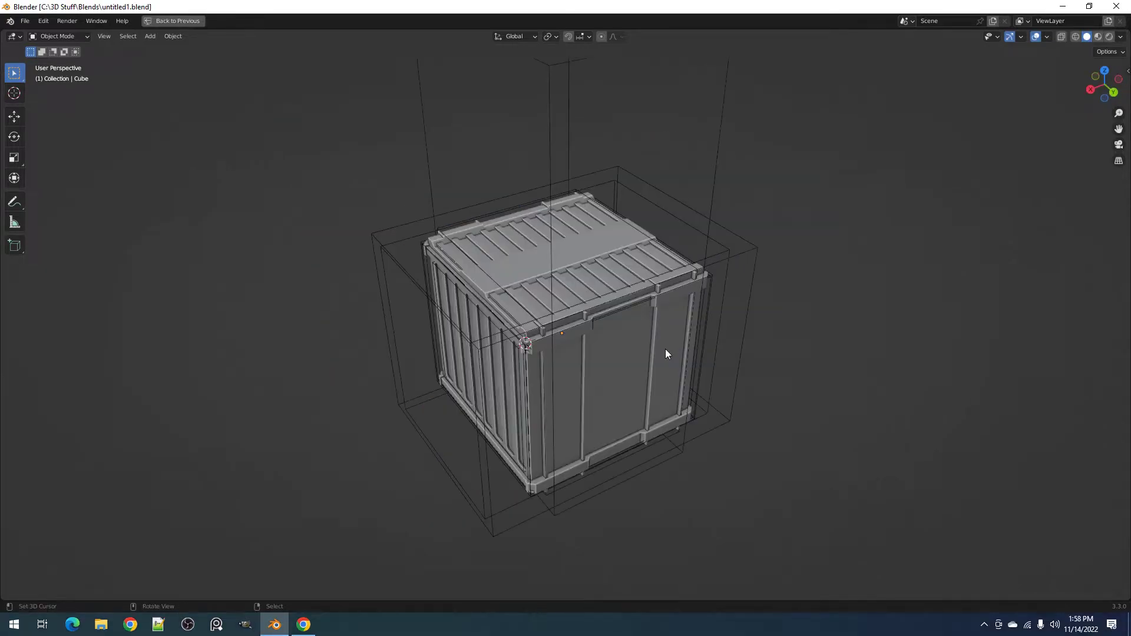
{"action": "mouse_move", "coordinate": [664, 353]}
{"action": "middle_mouse_down"}
{"action": "mouse_move", "coordinate": [581, 346]}
{"action": "mouse_move", "coordinate": [684, 347]}
{"action": "middle_mouse_up"}
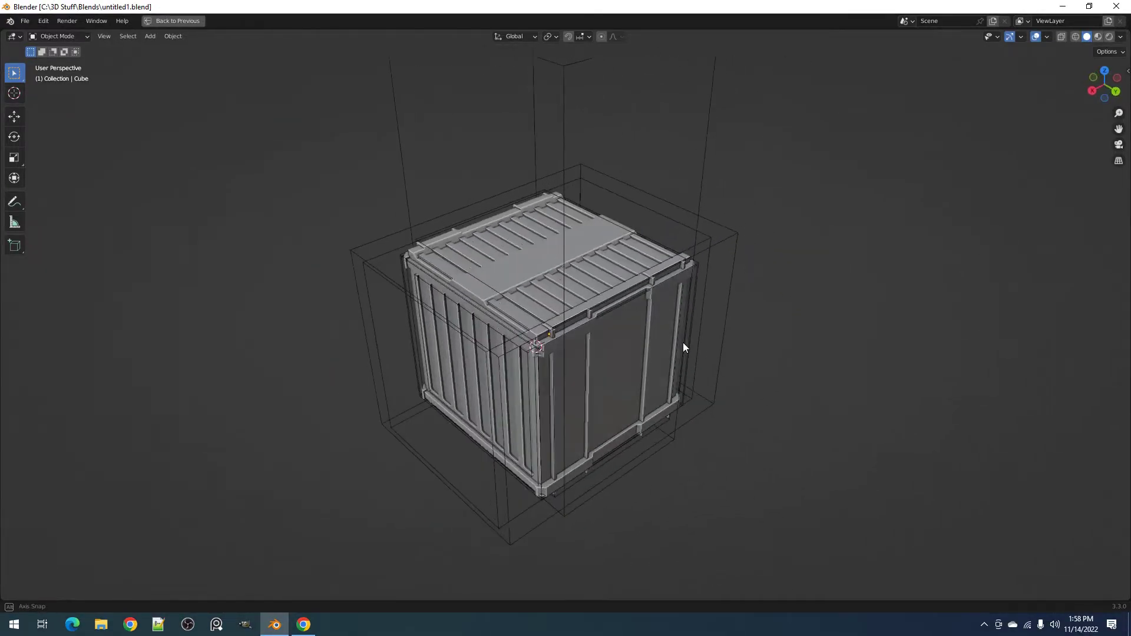
- Select the shipping container and use Select Boolean Objects to grab all its cutters
{"action": "key", "text": "v"}
{"action": "mouse_move", "coordinate": [579, 402]}
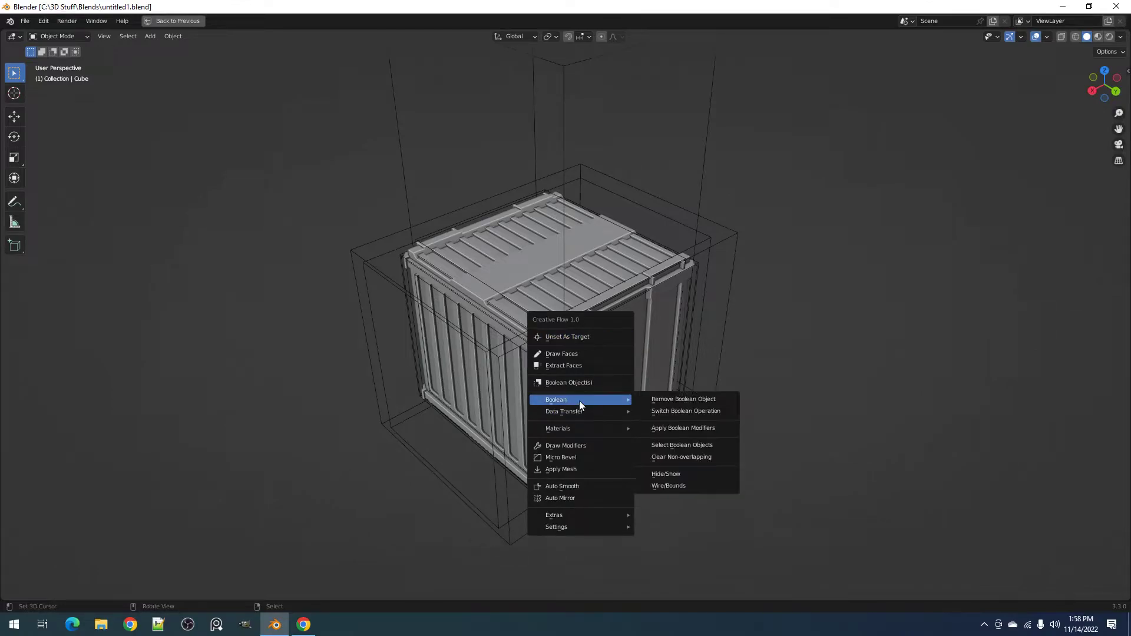
{"action": "left_click", "coordinate": [674, 447]}
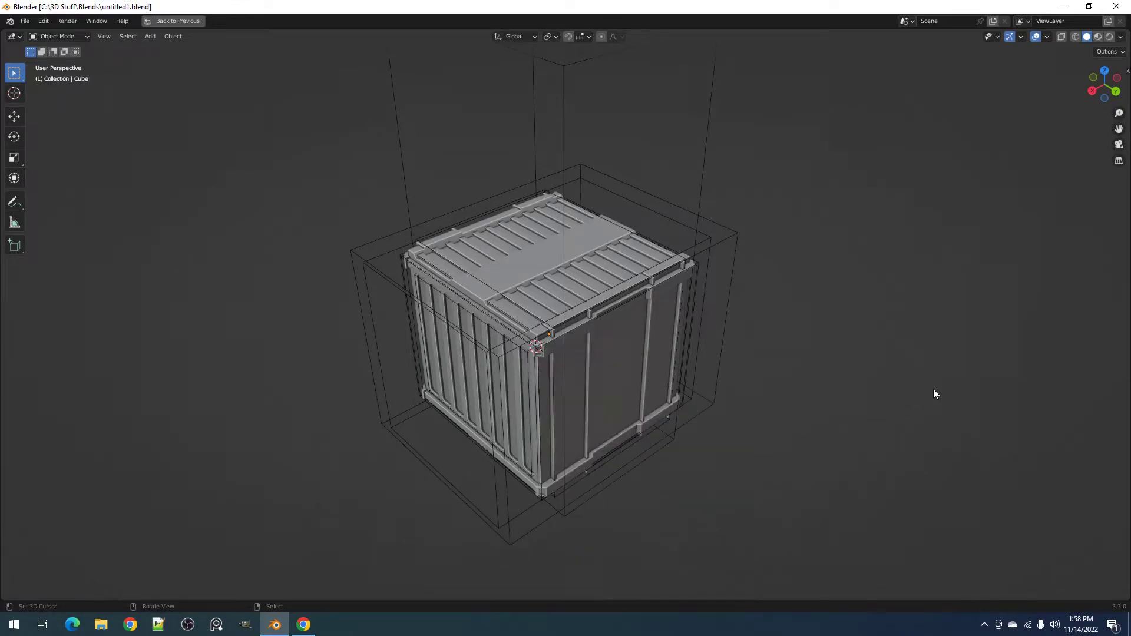
{"action": "left_click", "coordinate": [627, 345]}
{"action": "key", "text": "alt+q"}
{"action": "mouse_move", "coordinate": [561, 386]}
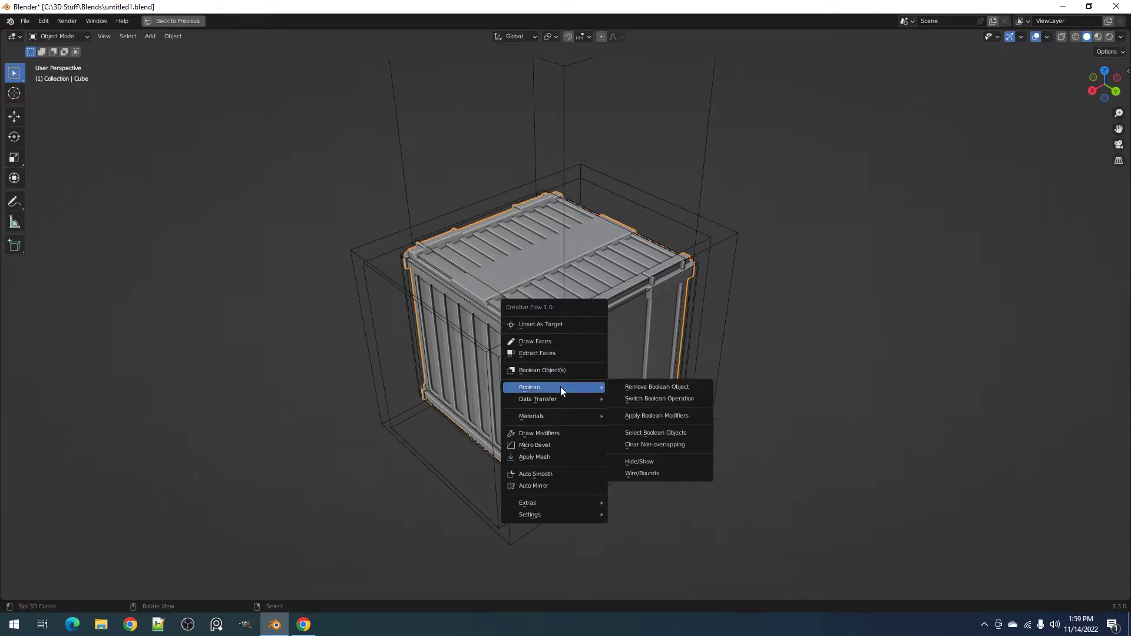
{"action": "left_click", "coordinate": [647, 430]}
{"action": "middle_click_drag", "start_coordinate": [647, 430], "coordinate": [563, 408]}
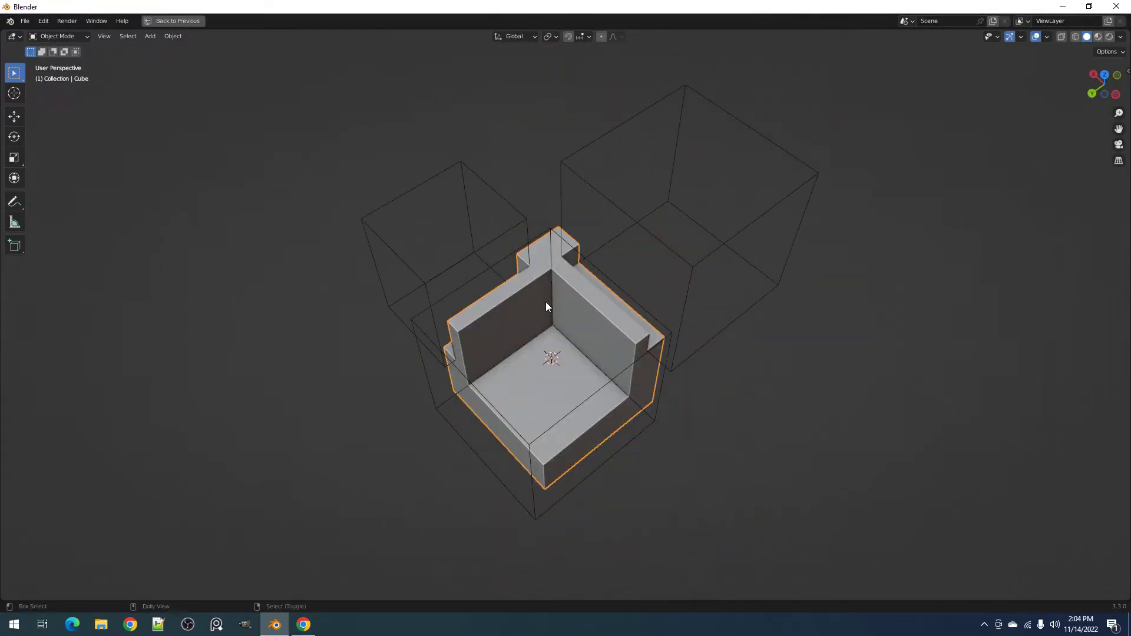
- Move one wire cutter box off the carved cube along the Y axis
{"action": "key", "text": "shift+q"}
{"action": "mouse_move", "coordinate": [528, 350]}
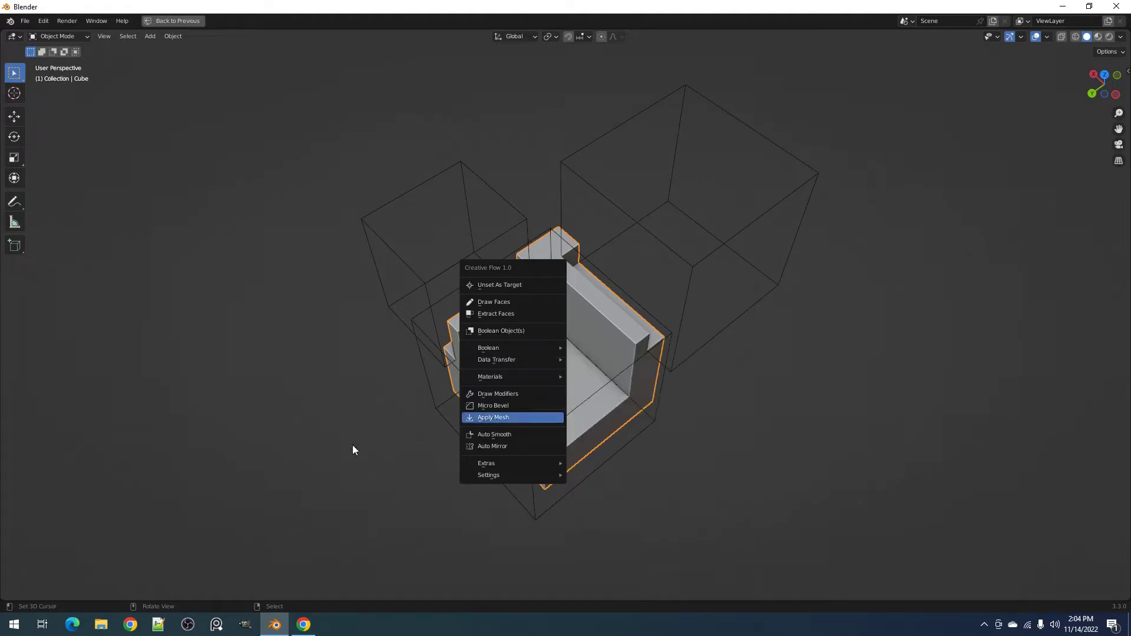
{"action": "right_click", "coordinate": [683, 260]}
{"action": "scroll", "coordinate": [683, 295], "scroll_direction": "down", "scroll_amount": 3}
{"action": "middle_click_drag", "start_coordinate": [683, 296], "coordinate": [629, 309]}
{"action": "scroll", "coordinate": [630, 308], "scroll_direction": "up", "scroll_amount": 2}
{"action": "key", "text": "g"}
{"action": "key", "text": "y"}
{"action": "left_click", "coordinate": [672, 300]}
- Move the other cutter box clear of the cube along the X axis
{"action": "left_click", "coordinate": [472, 245]}
{"action": "mouse_move", "coordinate": [472, 245]}
{"action": "middle_mouse_down"}
{"action": "mouse_move", "coordinate": [545, 281]}
{"action": "mouse_move", "coordinate": [592, 281]}
{"action": "mouse_move", "coordinate": [624, 305]}
{"action": "mouse_move", "coordinate": [568, 277]}
{"action": "middle_mouse_up"}
{"action": "key", "text": "g"}
{"action": "key", "text": "x"}
{"action": "left_click", "coordinate": [580, 301]}
- Run Clear Non-overlapping on the Cube to drop cuts from cutters no longer touching it
{"action": "right_click", "coordinate": [599, 283]}
{"action": "key", "text": "v"}
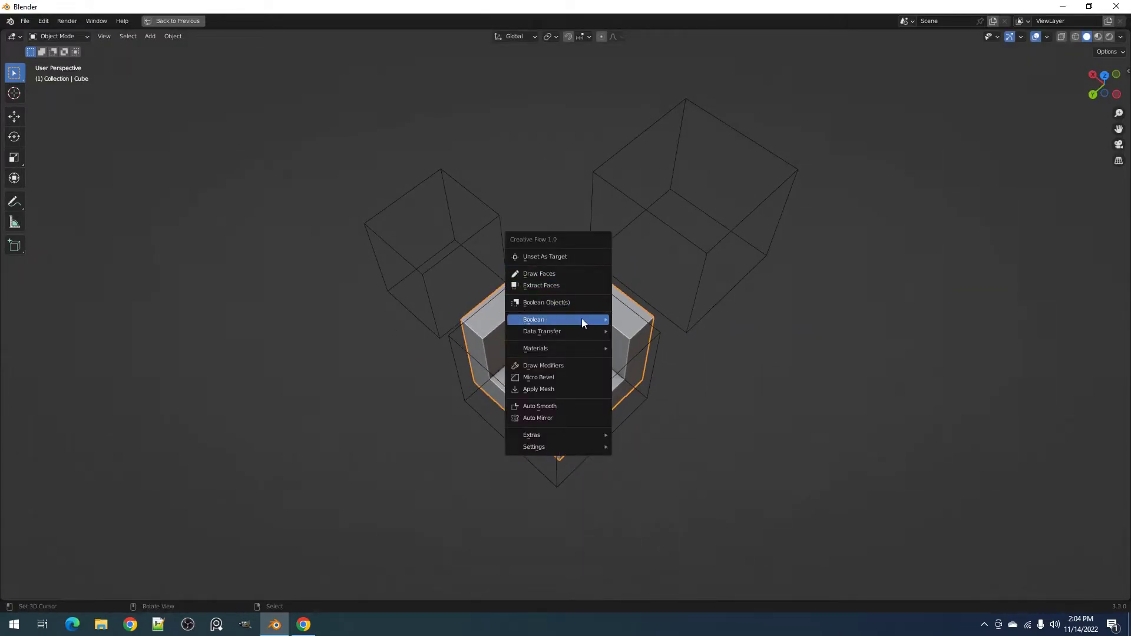
{"action": "mouse_move", "coordinate": [582, 319]}
{"action": "left_click", "coordinate": [663, 375]}
{"action": "mouse_move", "coordinate": [662, 376]}
{"action": "middle_mouse_down"}
{"action": "mouse_move", "coordinate": [538, 365]}
{"action": "mouse_move", "coordinate": [687, 365]}
{"action": "mouse_move", "coordinate": [710, 377]}
{"action": "mouse_move", "coordinate": [674, 364]}
{"action": "middle_mouse_up"}
{"action": "scroll", "coordinate": [675, 363], "scroll_direction": "up", "scroll_amount": 2}
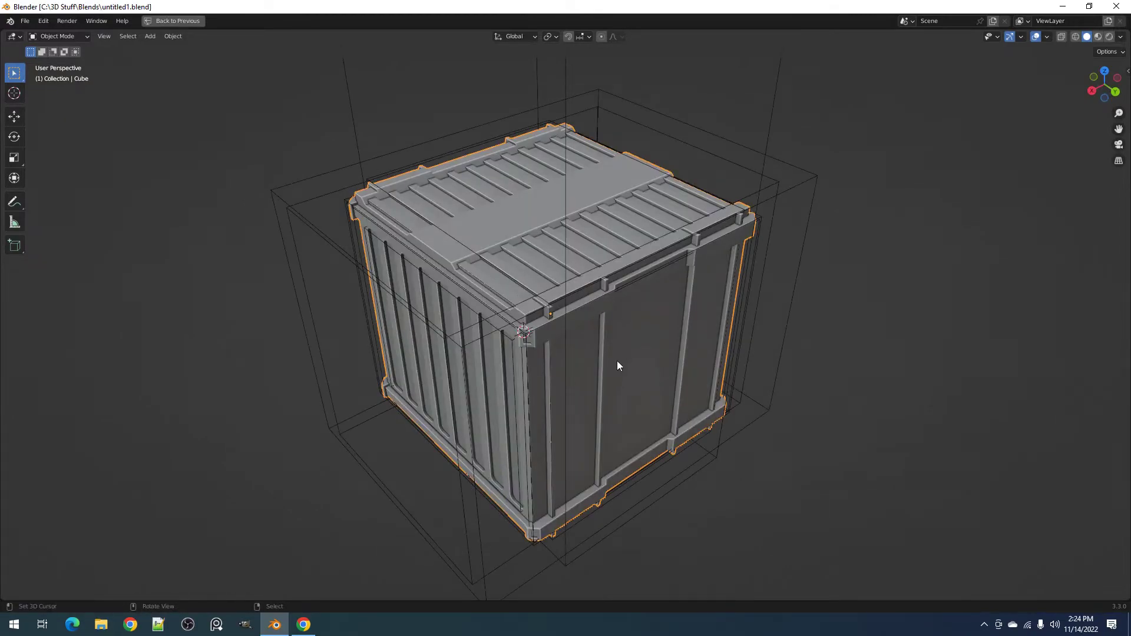
{"action": "key", "text": "q"}
{"action": "mouse_move", "coordinate": [618, 288]}
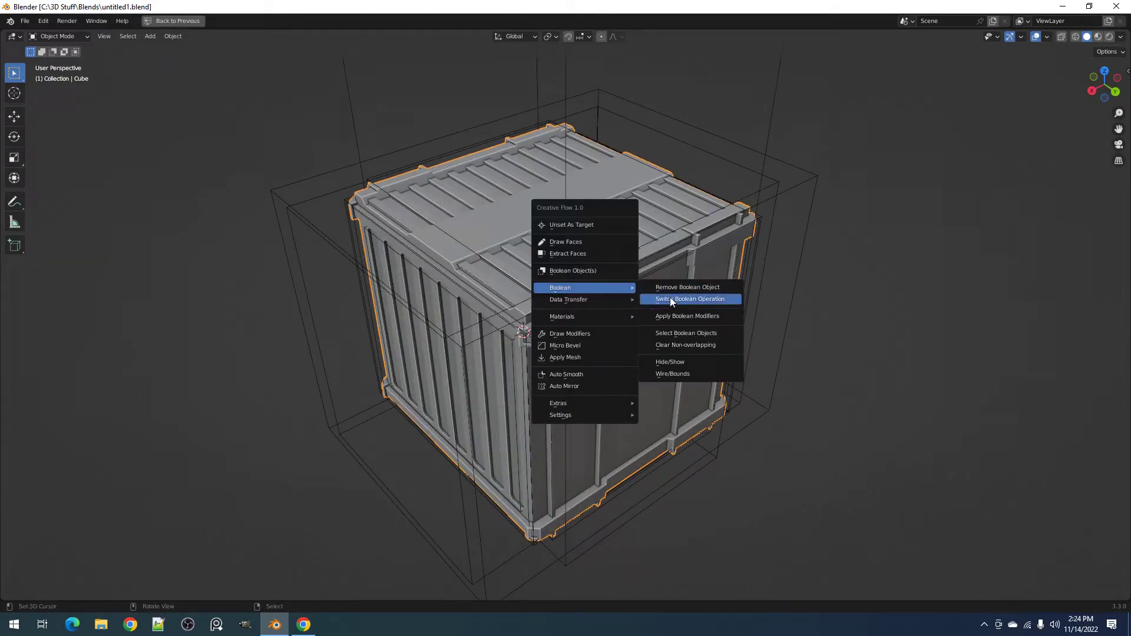
{"action": "left_click", "coordinate": [688, 363]}
{"action": "scroll", "coordinate": [670, 328], "scroll_direction": "down", "scroll_amount": 2}
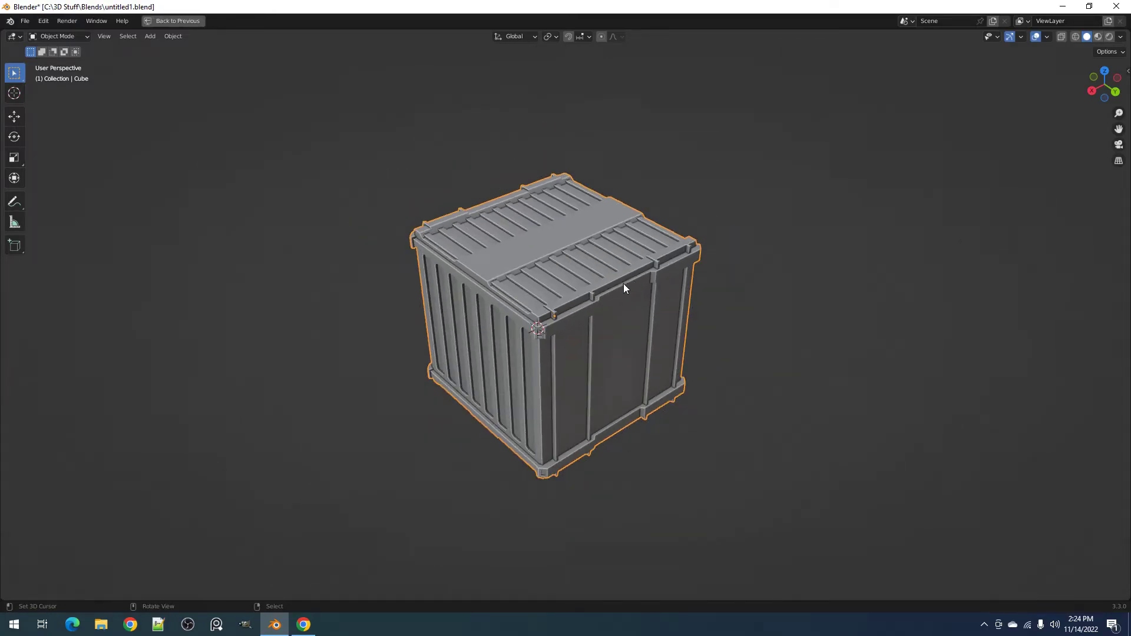
{"action": "key", "text": "alt+q"}
{"action": "mouse_move", "coordinate": [624, 285]}
{"action": "left_click", "coordinate": [678, 357]}
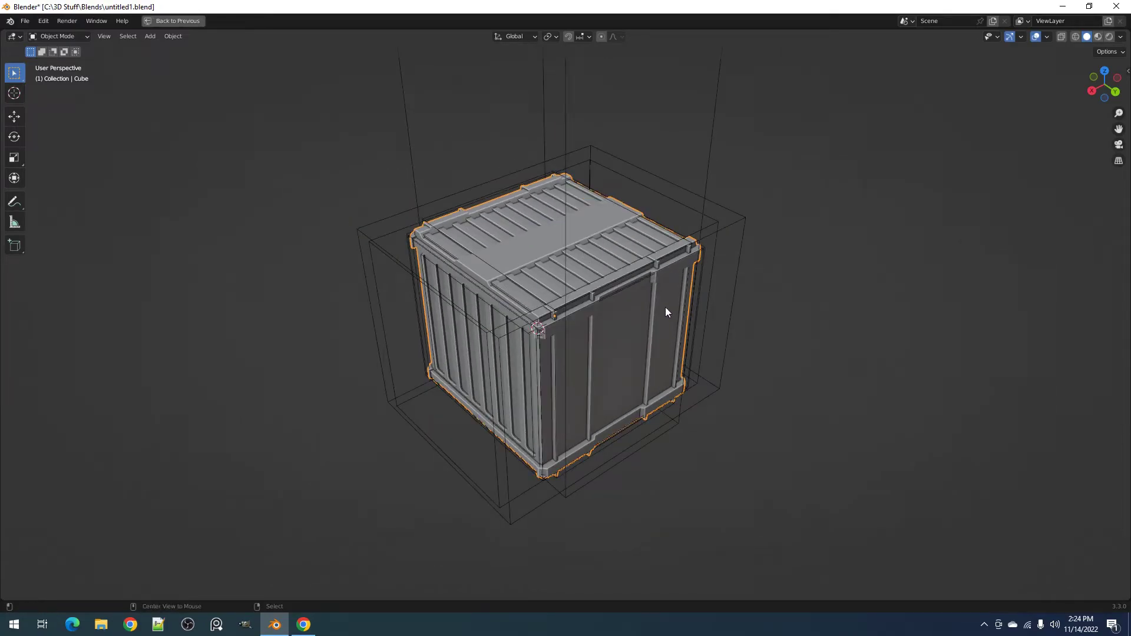
{"action": "left_click", "coordinate": [665, 199]}
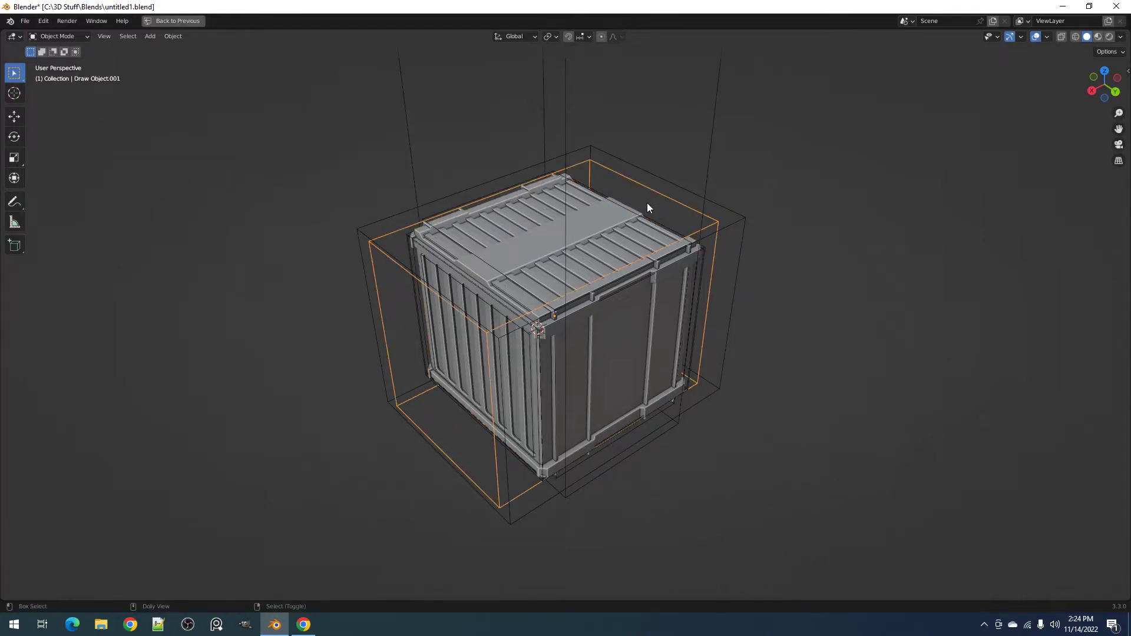
{"action": "key", "text": "alt+q"}
{"action": "mouse_move", "coordinate": [662, 204]}
{"action": "left_click", "coordinate": [696, 277]}
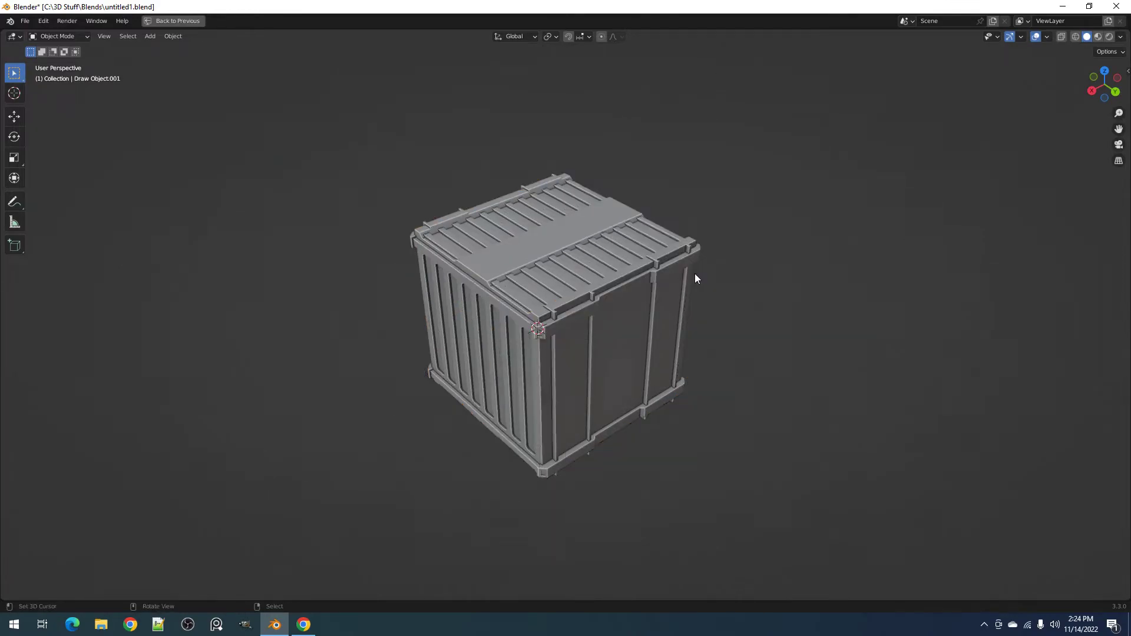
{"action": "left_click", "coordinate": [573, 289]}
{"action": "key", "text": "alt+q"}
{"action": "mouse_move", "coordinate": [573, 290]}
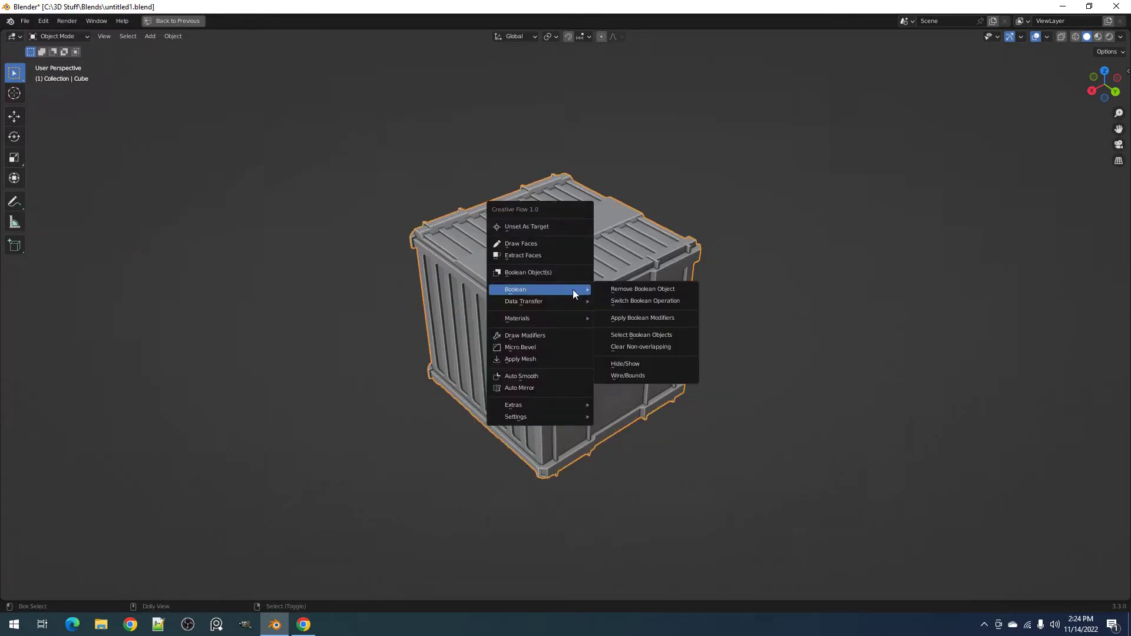
{"action": "left_click", "coordinate": [631, 363]}
{"action": "middle_click_drag", "start_coordinate": [632, 368], "coordinate": [638, 299]}
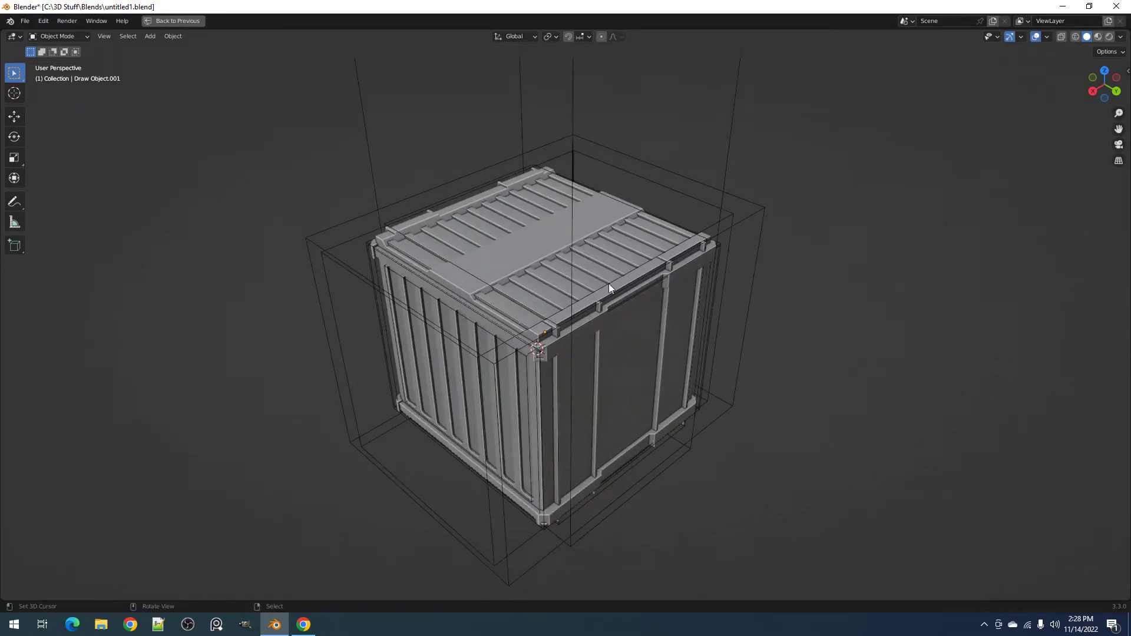
{"action": "key", "text": "shift+v"}
{"action": "mouse_move", "coordinate": [590, 278]}
{"action": "key", "text": "shift+q"}
{"action": "left_click", "coordinate": [617, 247]}
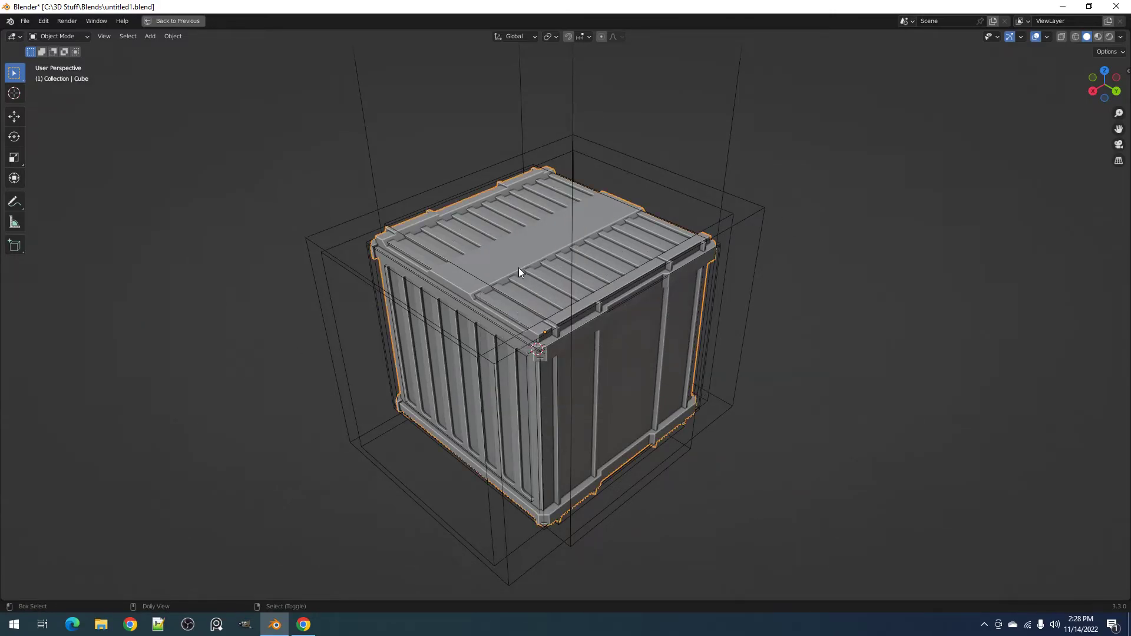
{"action": "key", "text": "shift+q"}
{"action": "left_click", "coordinate": [563, 353]}
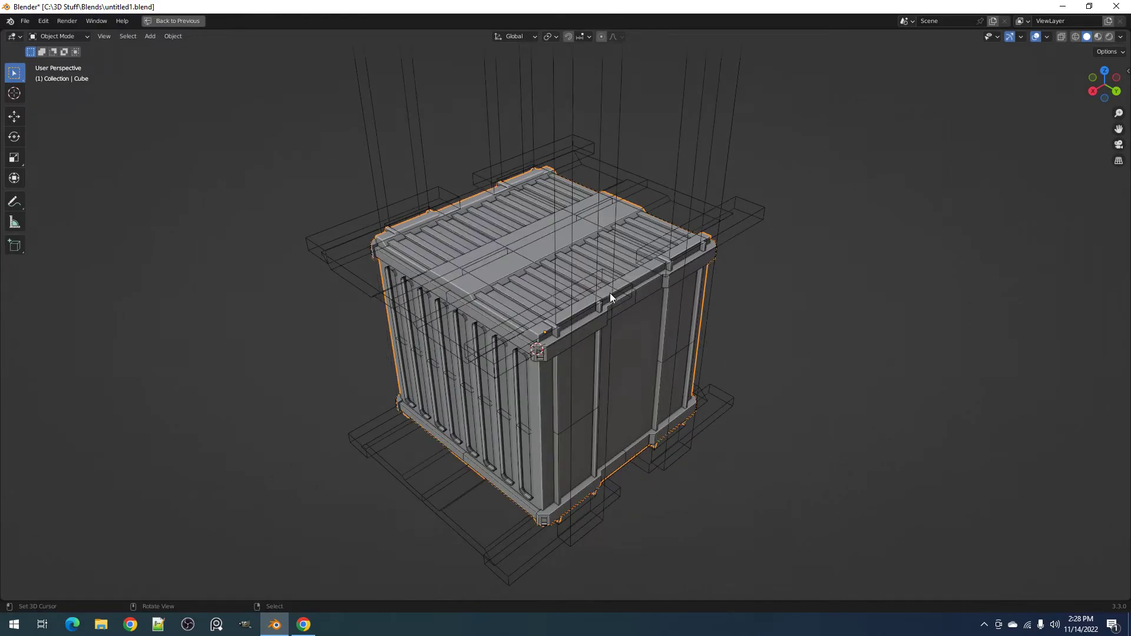
{"action": "mouse_move", "coordinate": [610, 292]}
{"action": "middle_mouse_down"}
{"action": "mouse_move", "coordinate": [611, 274]}
{"action": "mouse_move", "coordinate": [593, 283]}
{"action": "mouse_move", "coordinate": [616, 296]}
{"action": "mouse_move", "coordinate": [596, 279]}
{"action": "middle_mouse_up"}
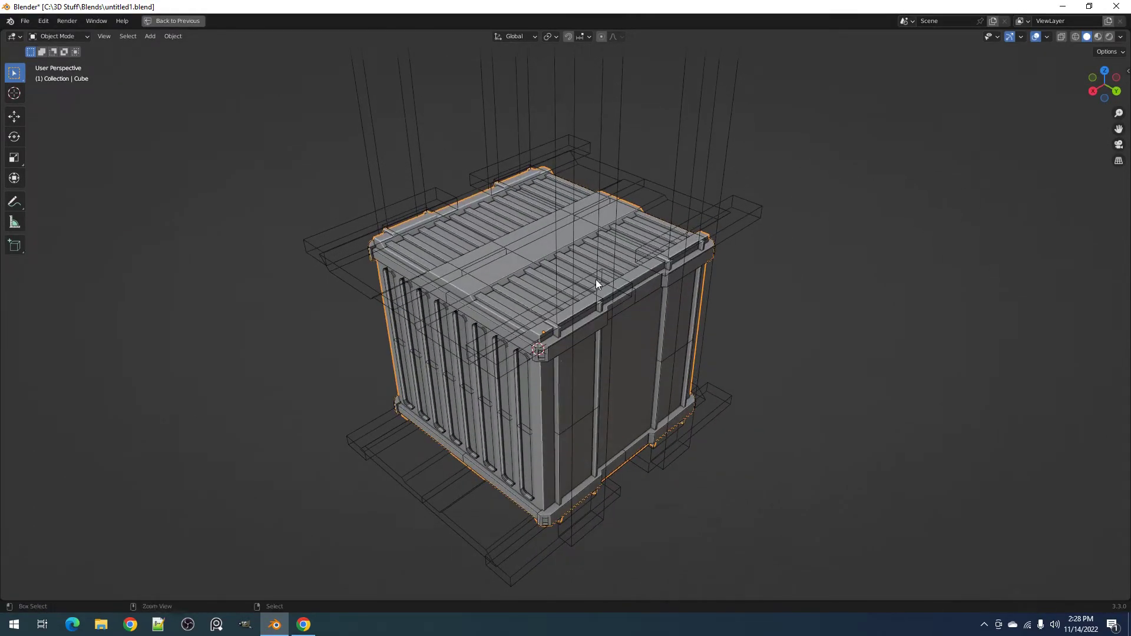
{"action": "key", "text": "shift+q"}
{"action": "mouse_move", "coordinate": [596, 280]}
{"action": "left_click", "coordinate": [652, 366]}
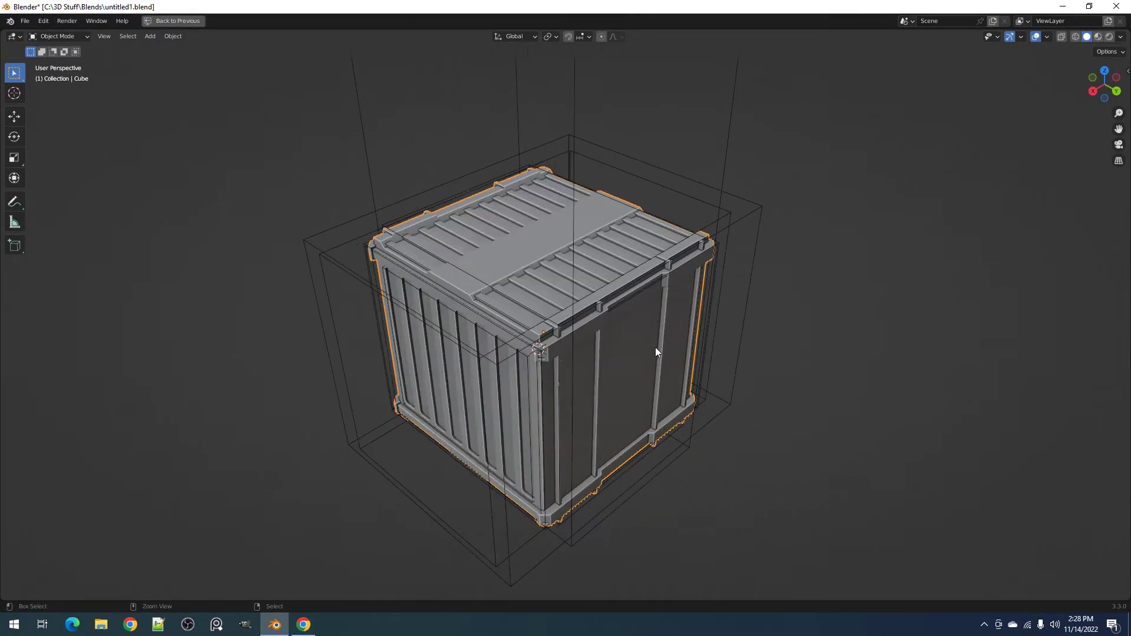
{"action": "left_click", "coordinate": [680, 196]}
{"action": "key", "text": "shift+q"}
{"action": "mouse_move", "coordinate": [522, 235]}
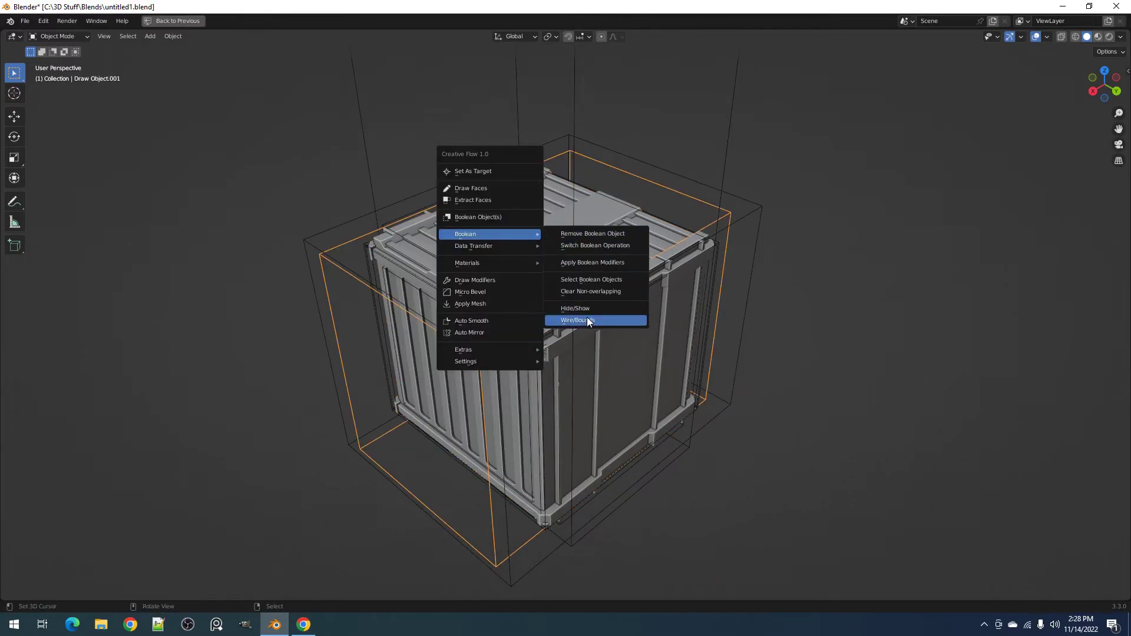
{"action": "left_click", "coordinate": [587, 317]}
{"action": "mouse_move", "coordinate": [634, 310]}
{"action": "middle_mouse_down"}
{"action": "mouse_move", "coordinate": [444, 302]}
{"action": "mouse_move", "coordinate": [631, 290]}
{"action": "mouse_move", "coordinate": [632, 323]}
{"action": "mouse_move", "coordinate": [672, 298]}
{"action": "mouse_move", "coordinate": [631, 344]}
{"action": "mouse_move", "coordinate": [640, 292]}
{"action": "mouse_move", "coordinate": [639, 331]}
{"action": "mouse_move", "coordinate": [623, 313]}
{"action": "middle_mouse_up"}
{"action": "scroll", "coordinate": [631, 323], "scroll_direction": "up", "scroll_amount": 4}
{"action": "scroll", "coordinate": [643, 293], "scroll_direction": "down", "scroll_amount": 3}
{"action": "scroll", "coordinate": [624, 316], "scroll_direction": "up", "scroll_amount": 1}
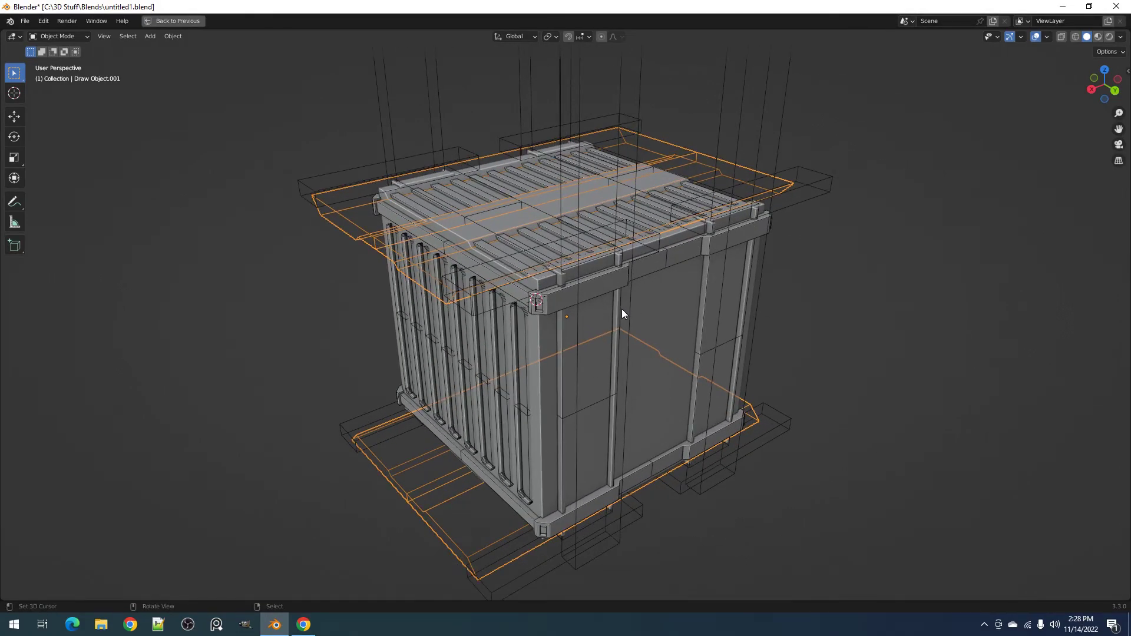
{"action": "scroll", "coordinate": [622, 309], "scroll_direction": "down", "scroll_amount": 3}
{"action": "scroll", "coordinate": [610, 305], "scroll_direction": "up", "scroll_amount": 1}
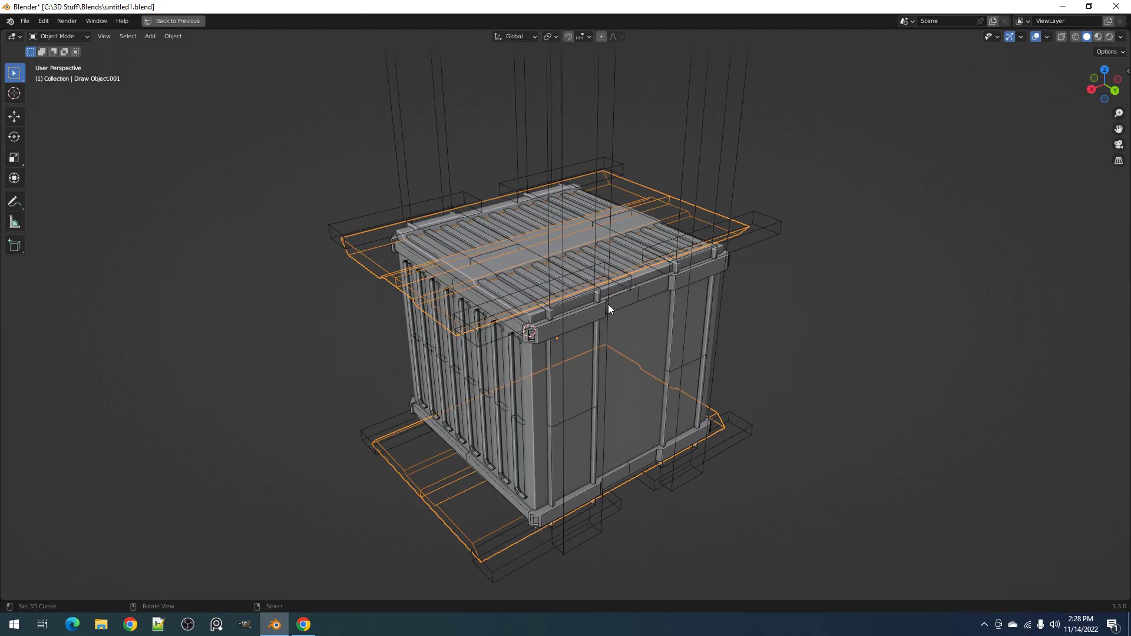
{"action": "key", "text": "shift+q"}
{"action": "mouse_move", "coordinate": [608, 304]}
{"action": "left_click", "coordinate": [659, 390]}
{"action": "key", "text": "q"}
{"action": "mouse_move", "coordinate": [567, 294]}
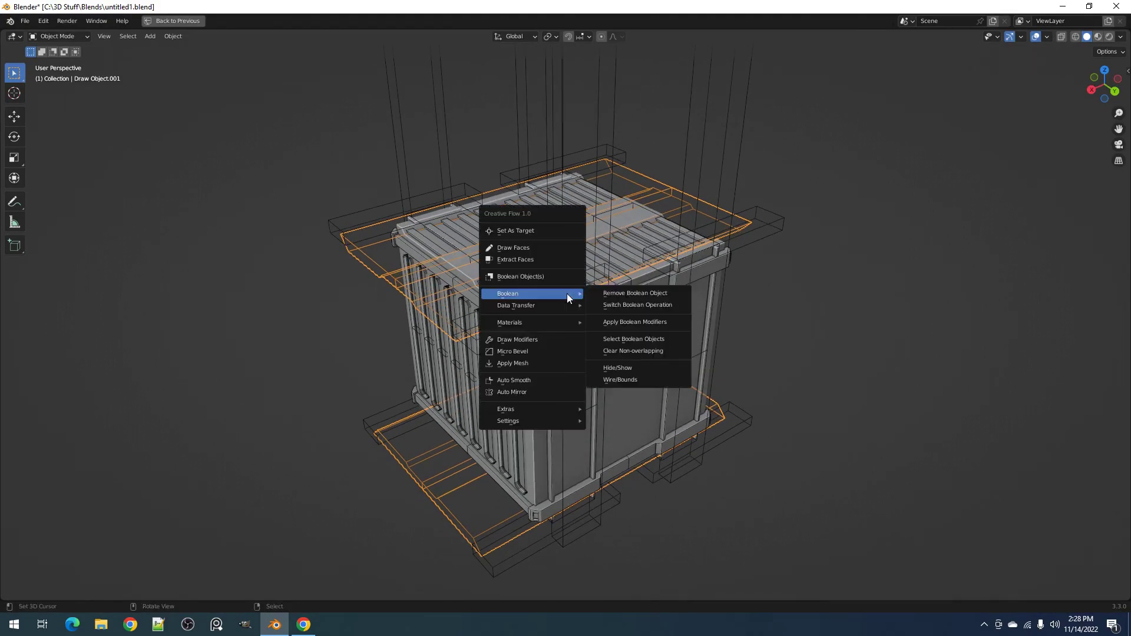
{"action": "left_click", "coordinate": [637, 380]}
{"action": "mouse_move", "coordinate": [613, 319]}
{"action": "middle_mouse_down"}
{"action": "mouse_move", "coordinate": [613, 330]}
{"action": "mouse_move", "coordinate": [614, 314]}
{"action": "middle_mouse_up"}
{"action": "scroll", "coordinate": [616, 314], "scroll_direction": "up", "scroll_amount": 1}
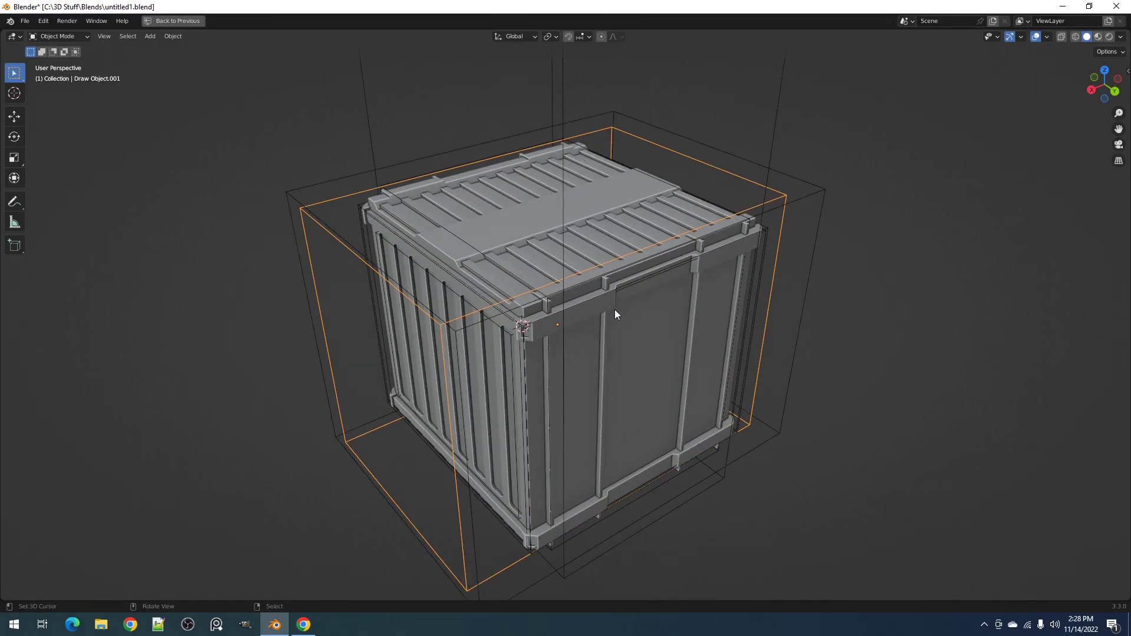
{"action": "key", "text": "alt"}
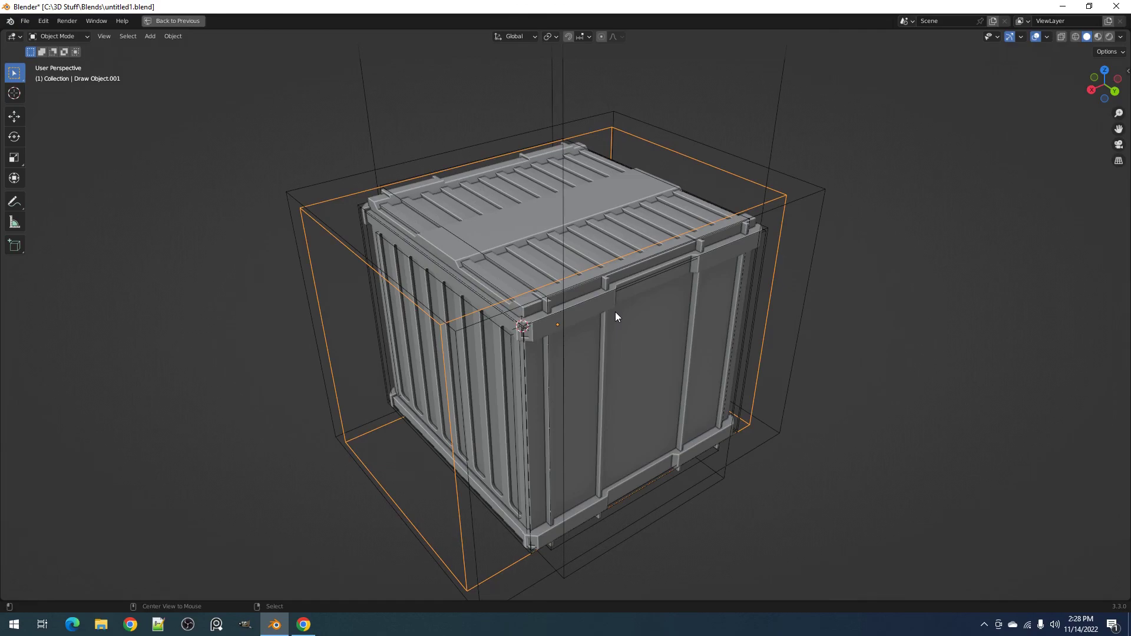